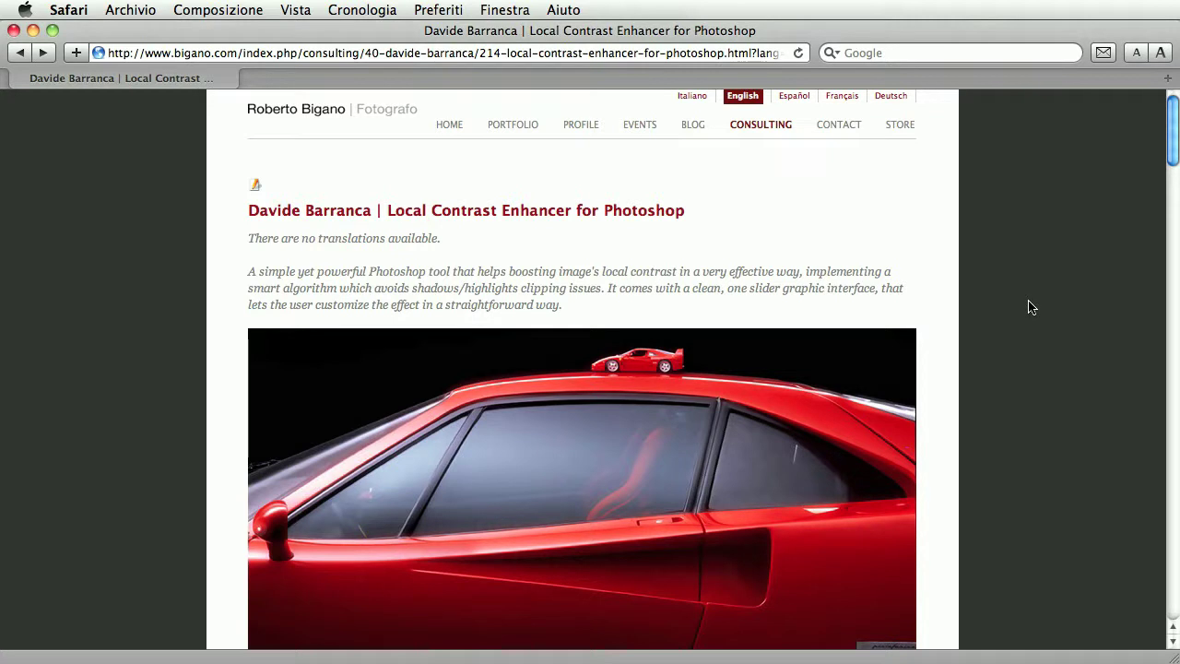
Scroll down and back up through the bigano.com Local Contrast Enhancer article in Safari.
{"action": "scroll", "coordinate": [1028, 302], "scroll_direction": "down", "scroll_amount": 5}
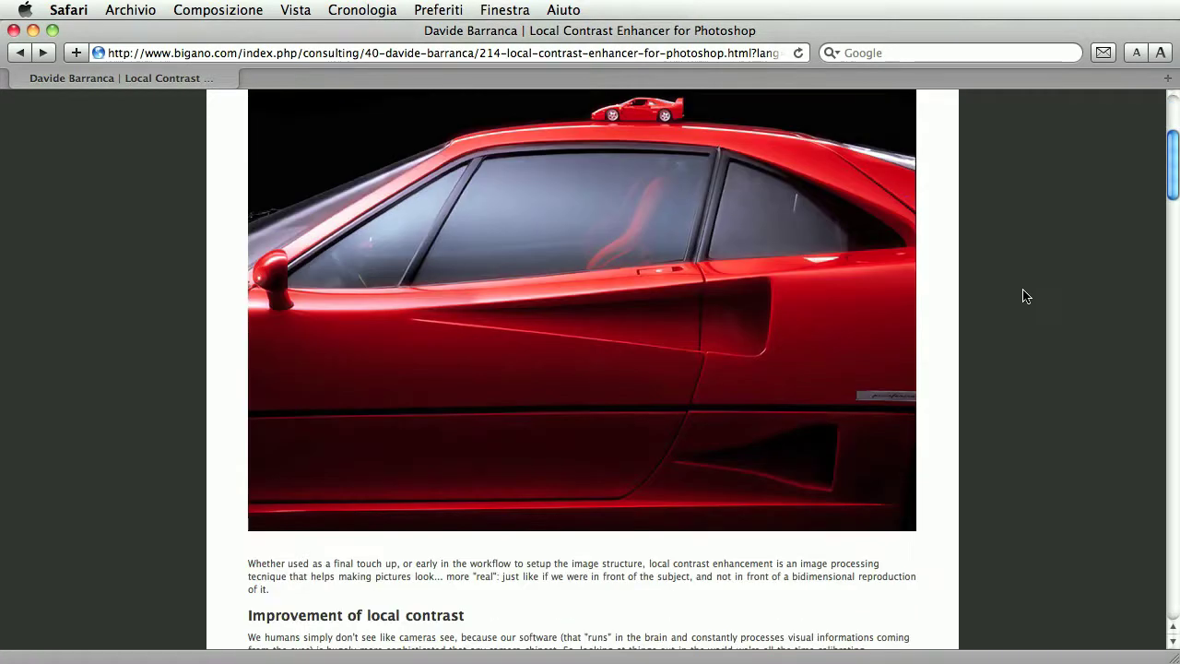
{"action": "scroll", "coordinate": [1026, 297], "scroll_direction": "down", "scroll_amount": 2}
{"action": "scroll", "coordinate": [1026, 295], "scroll_direction": "down", "scroll_amount": 10}
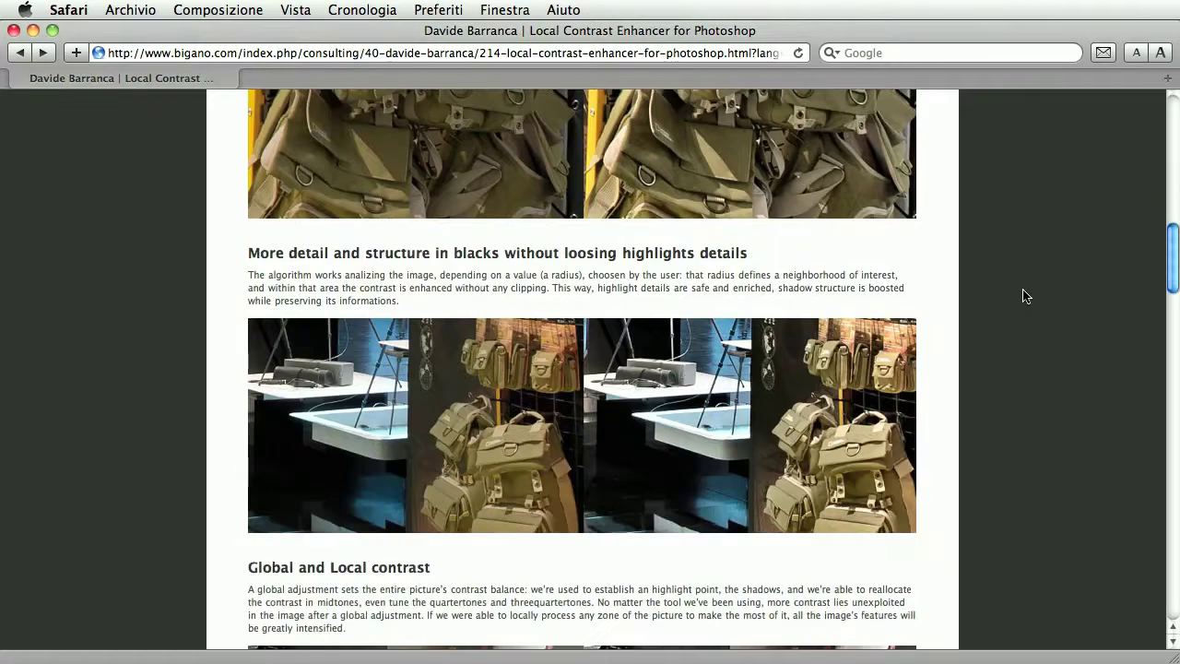
{"action": "scroll", "coordinate": [1026, 296], "scroll_direction": "up", "scroll_amount": 5}
{"action": "scroll", "coordinate": [1026, 296], "scroll_direction": "up", "scroll_amount": 12}
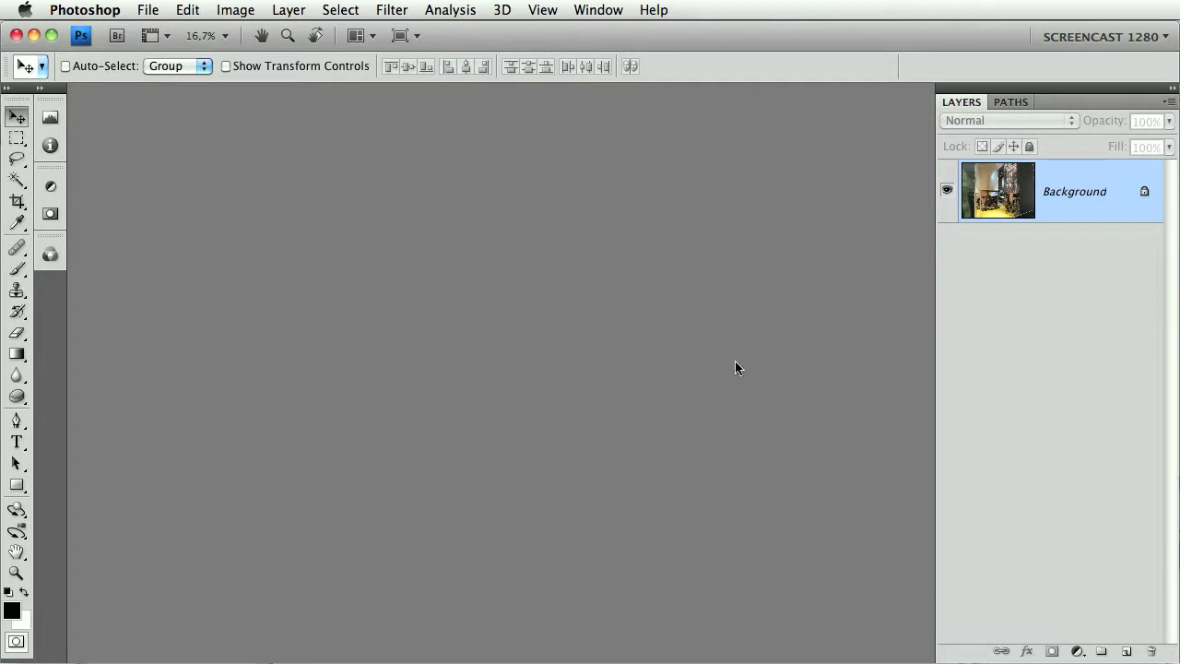
{"action": "left_click", "coordinate": [598, 11]}
{"action": "mouse_move", "coordinate": [622, 83]}
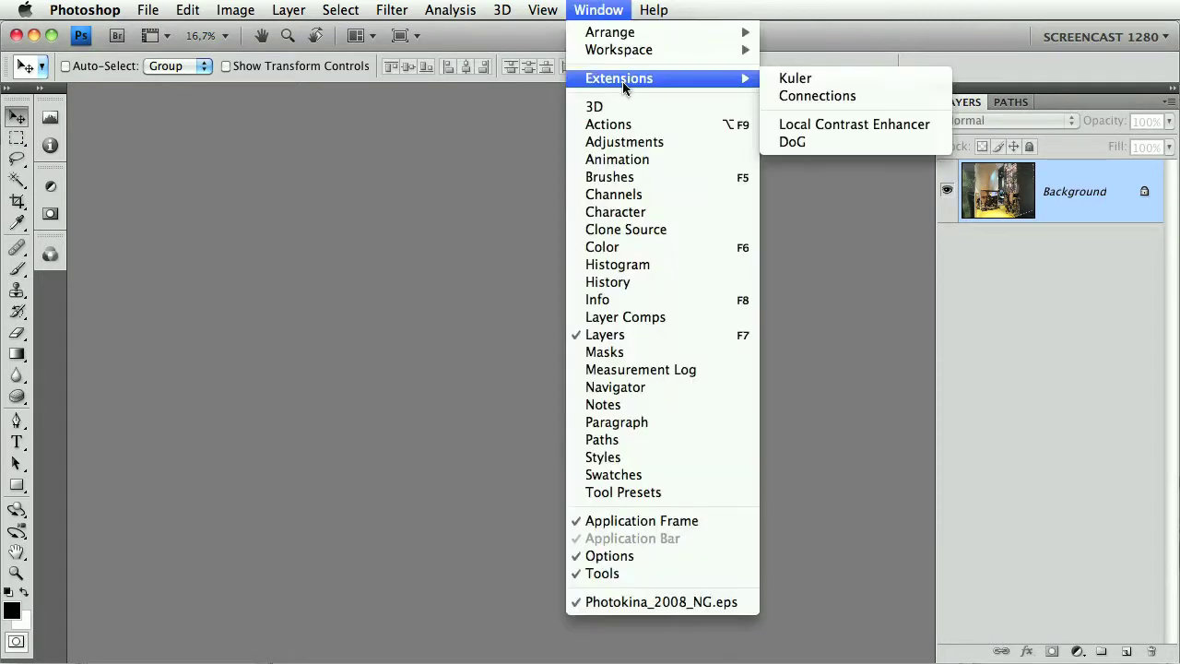
{"action": "left_click", "coordinate": [821, 124]}
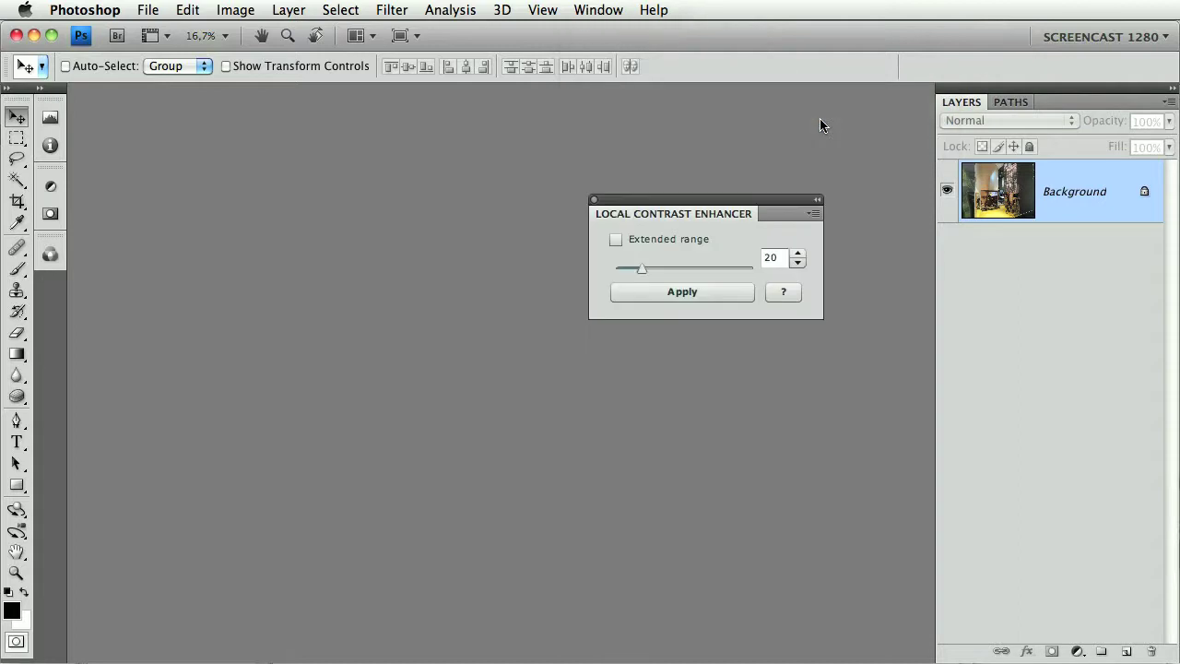
{"action": "left_click", "coordinate": [595, 199]}
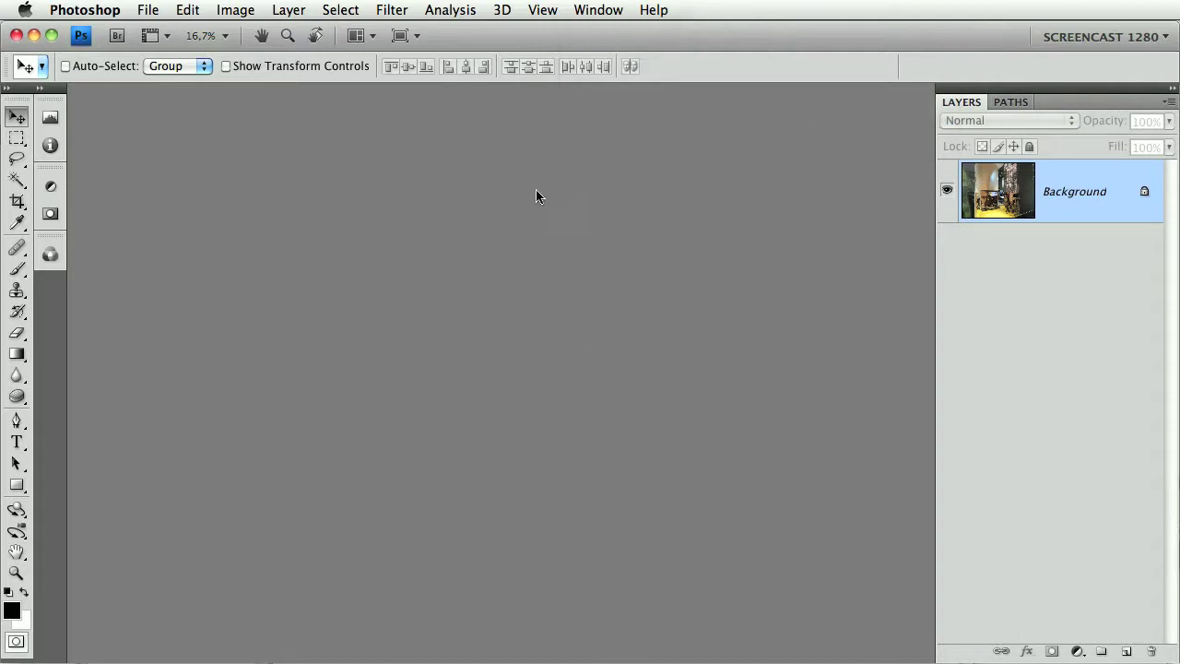
{"action": "left_click", "coordinate": [159, 11]}
{"action": "mouse_move", "coordinate": [243, 421]}
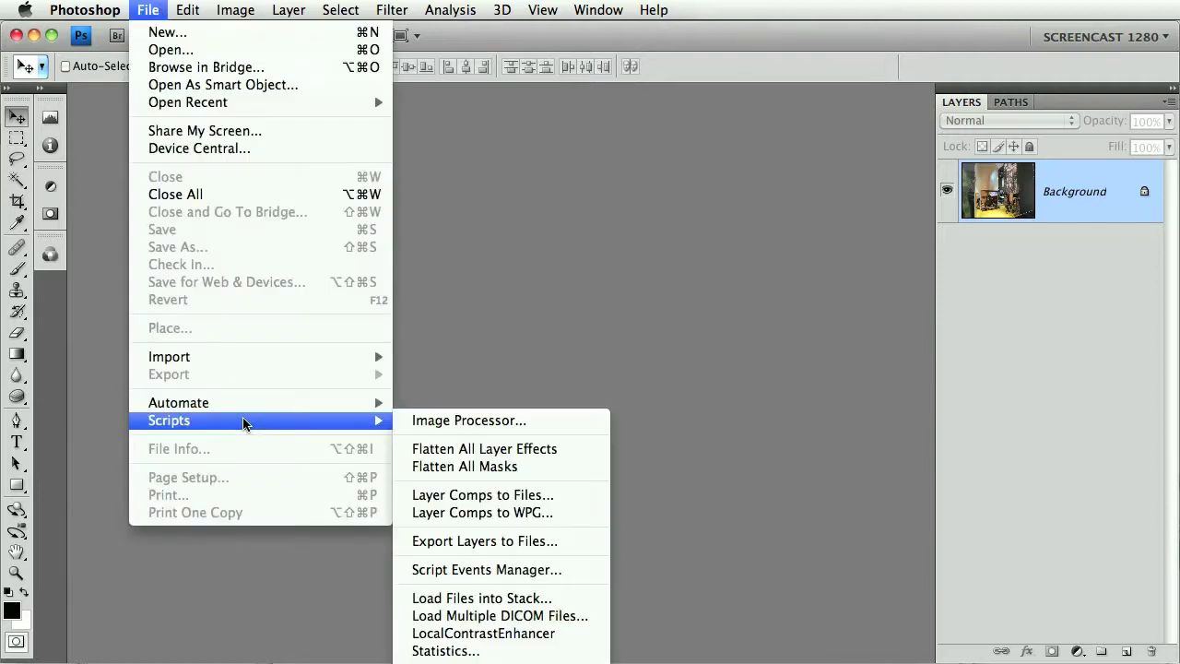
{"action": "left_click", "coordinate": [527, 633]}
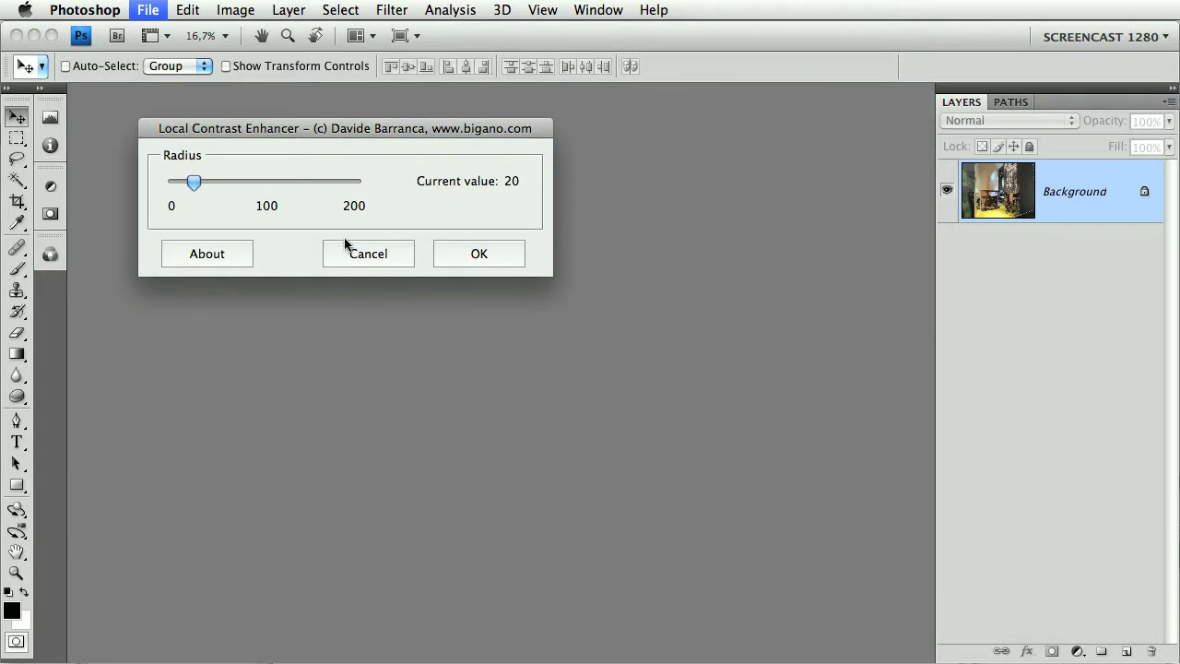
{"action": "left_click", "coordinate": [349, 253]}
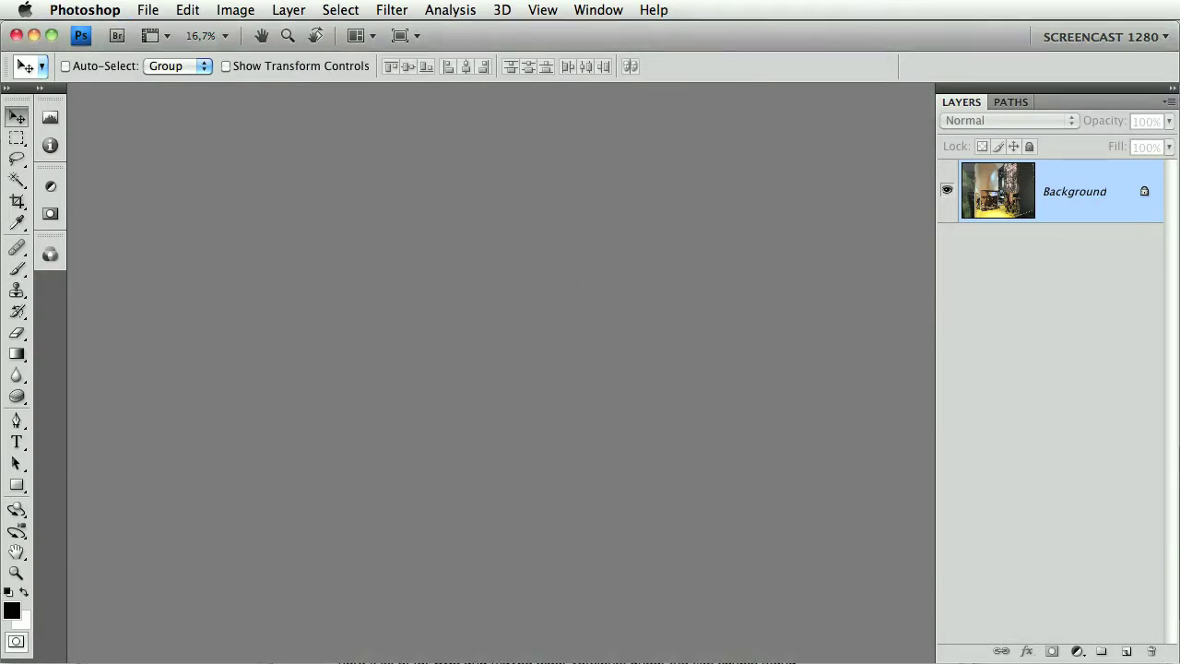
Open the Local Contrast Enhancer panel from Window > Extensions.
{"action": "left_click", "coordinate": [618, 9]}
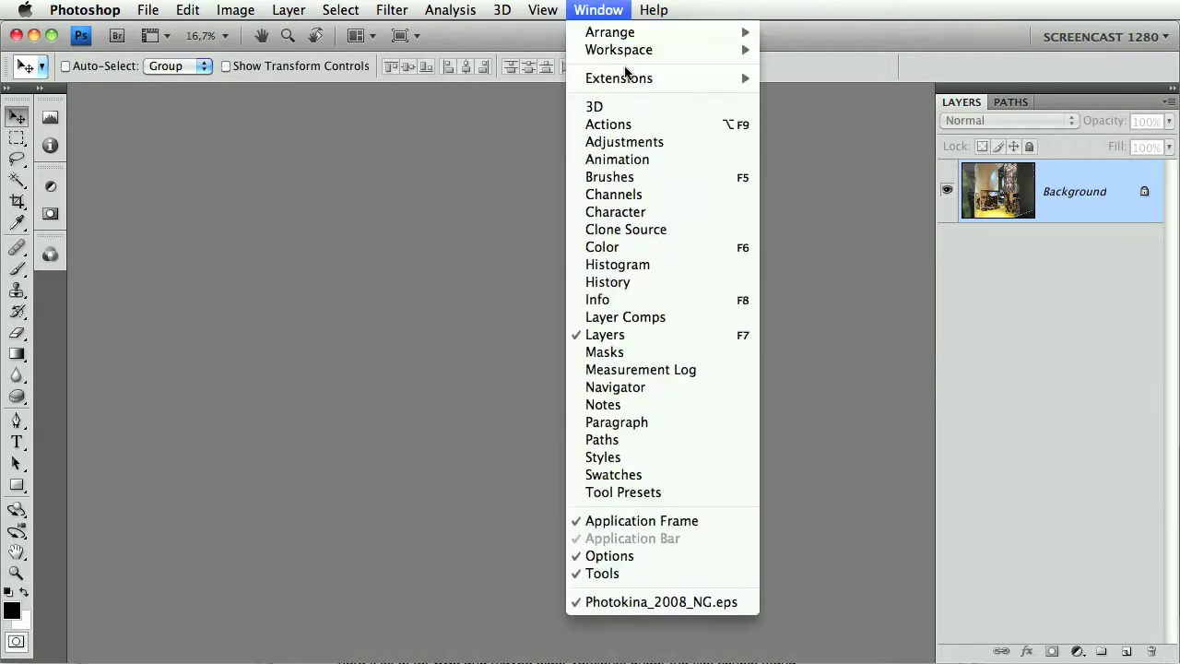
{"action": "mouse_move", "coordinate": [632, 76]}
{"action": "left_click", "coordinate": [837, 124]}
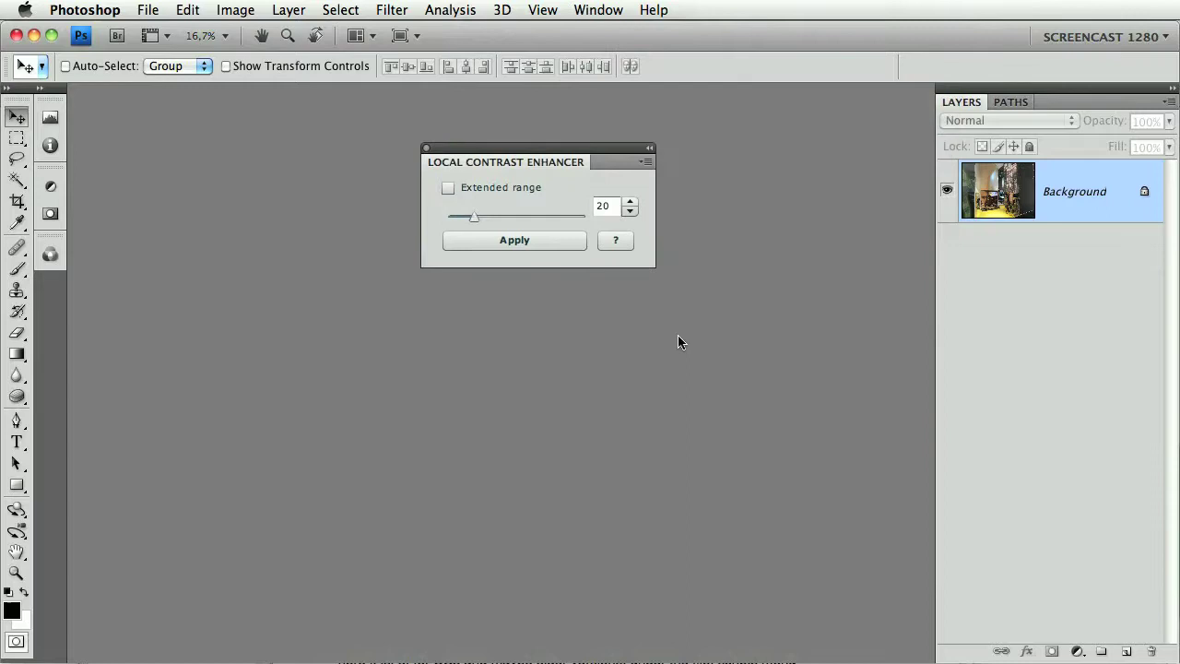
Drag the Local Contrast Enhancer panel into the dock alongside the Layers panel.
{"action": "double_click", "coordinate": [526, 162]}
{"action": "left_click", "coordinate": [527, 163]}
{"action": "left_click_drag", "start_coordinate": [527, 162], "coordinate": [672, 164]}
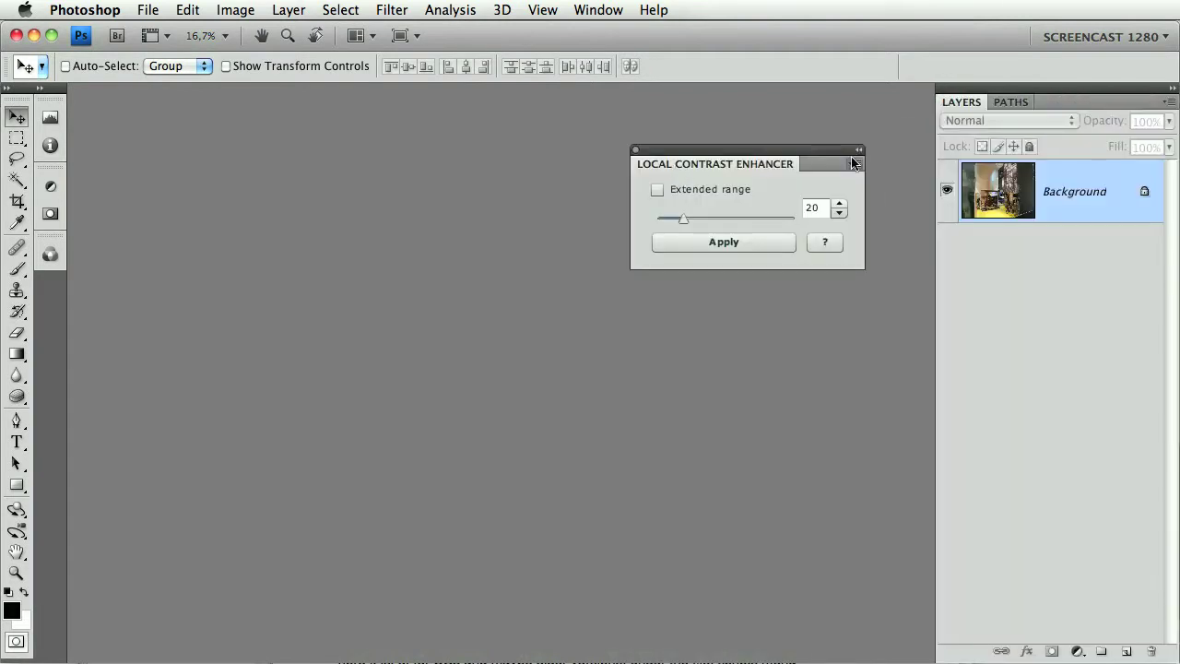
{"action": "left_click", "coordinate": [859, 148]}
{"action": "left_click", "coordinate": [670, 189]}
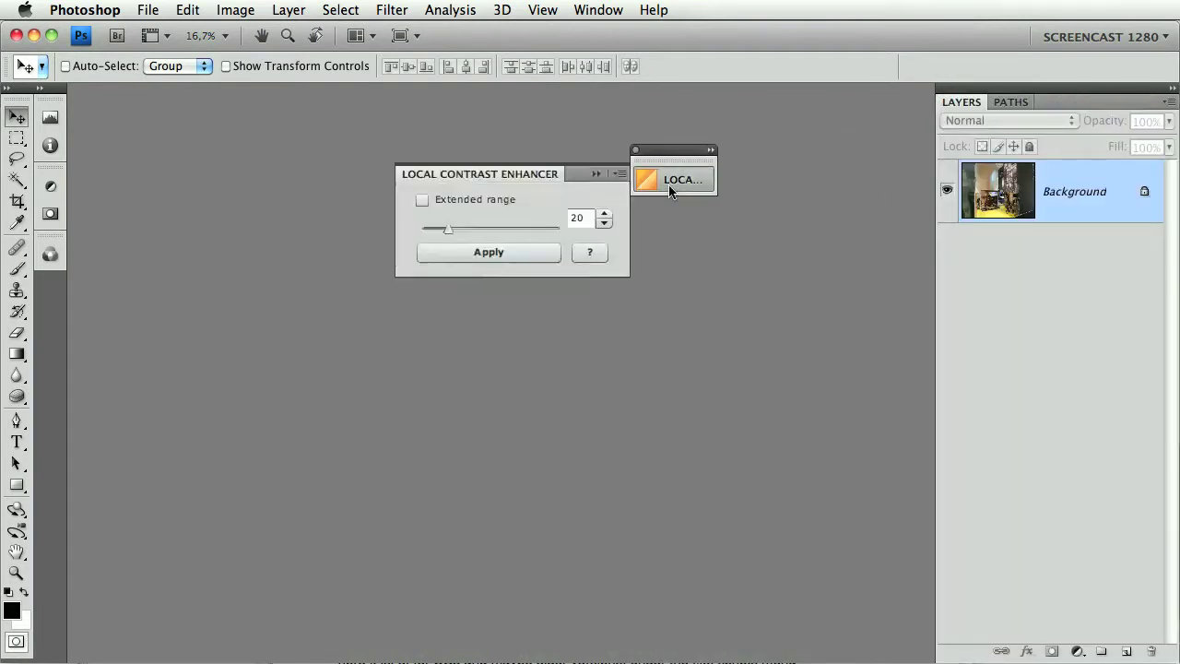
{"action": "left_click", "coordinate": [670, 187]}
{"action": "left_click", "coordinate": [710, 149]}
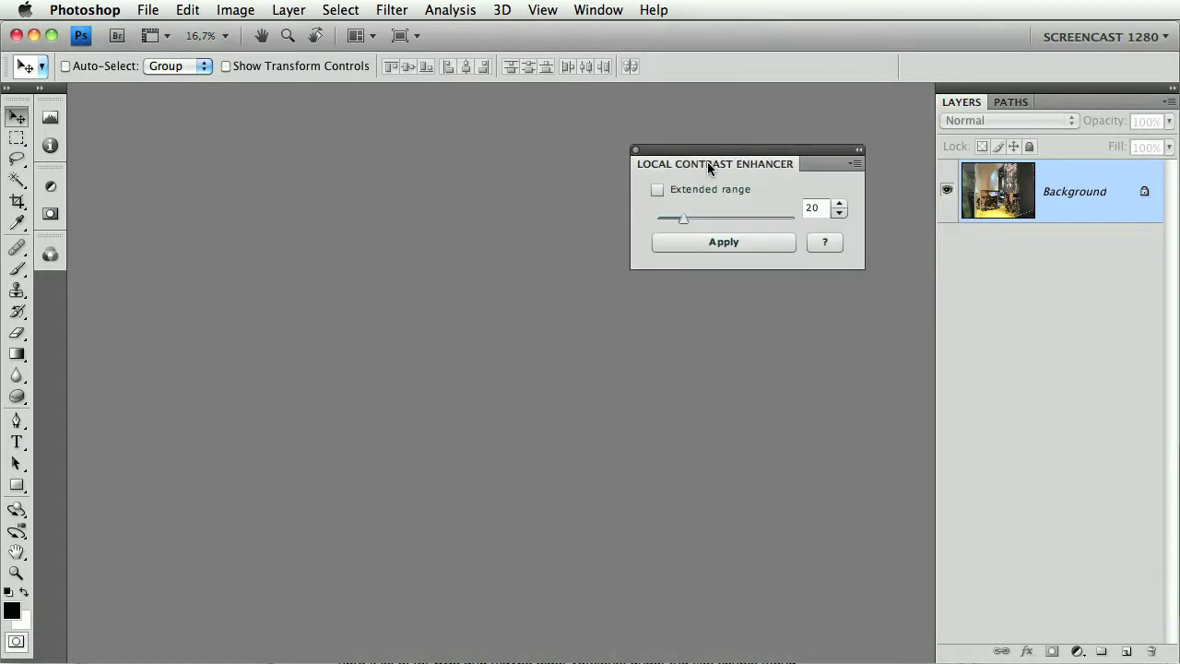
{"action": "left_click_drag", "start_coordinate": [709, 167], "coordinate": [981, 92]}
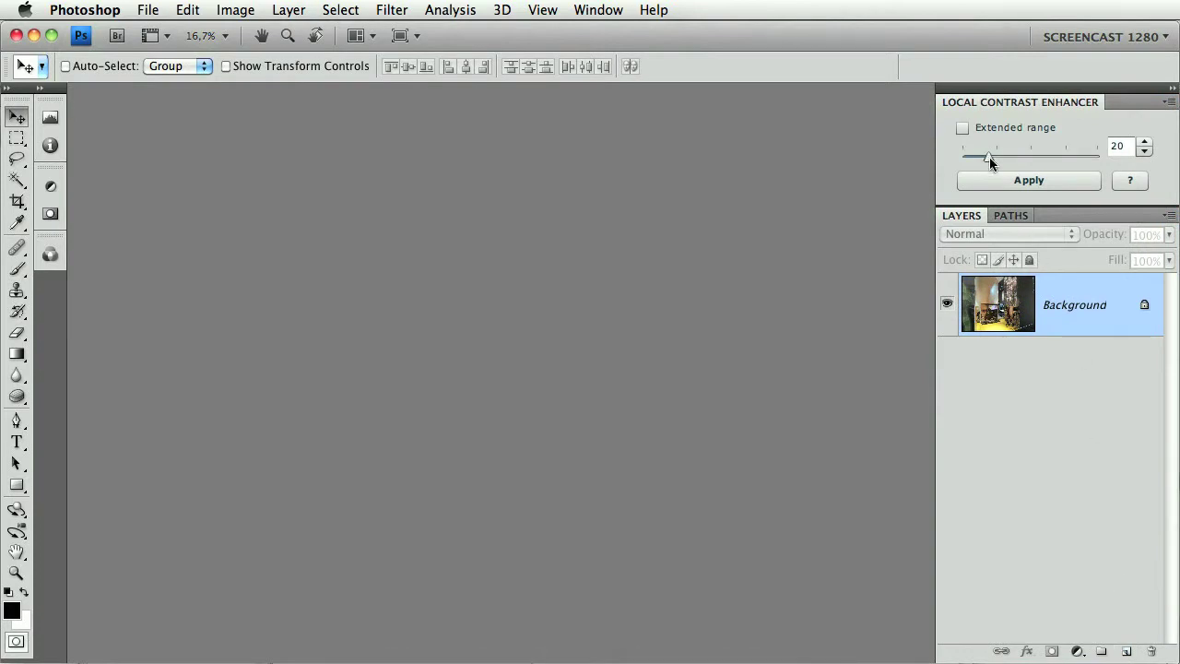
{"action": "left_click_drag", "start_coordinate": [989, 157], "coordinate": [1051, 155]}
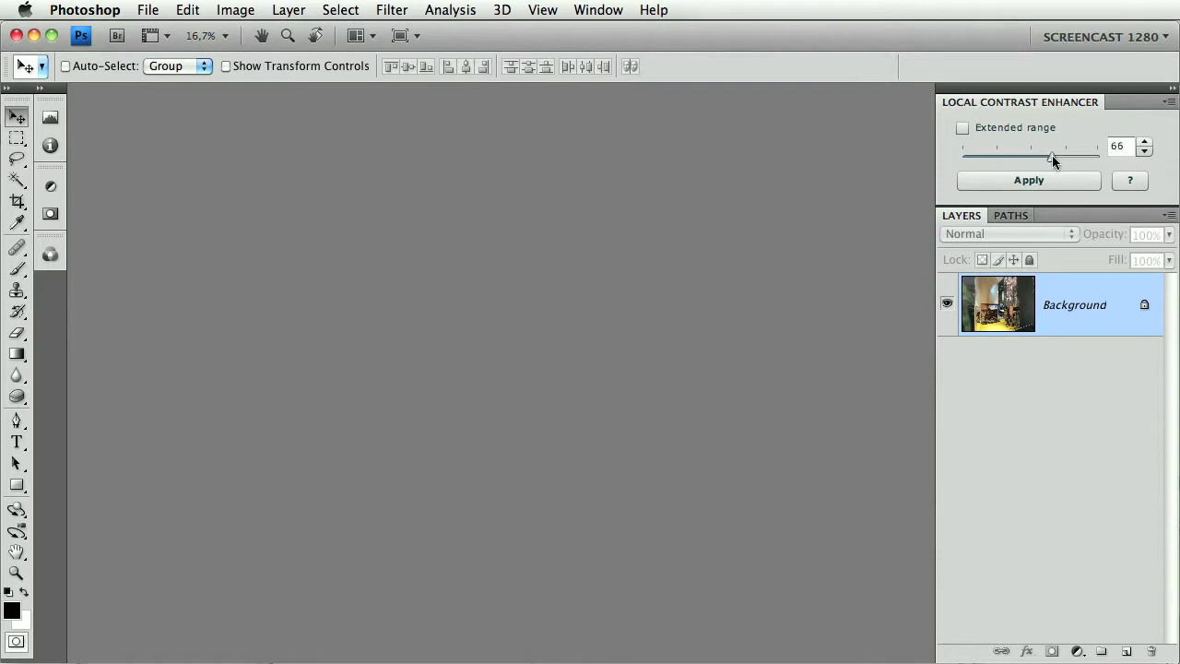
{"action": "double_click", "coordinate": [1118, 147]}
{"action": "type", "text": "34"}
{"action": "left_click", "coordinate": [1143, 143]}
{"action": "left_click", "coordinate": [1142, 143]}
{"action": "left_click", "coordinate": [1145, 151]}
{"action": "left_click", "coordinate": [1145, 152]}
{"action": "left_click_drag", "start_coordinate": [1007, 160], "coordinate": [1033, 164]}
{"action": "left_click_drag", "start_coordinate": [1115, 162], "coordinate": [1031, 163]}
{"action": "left_click", "coordinate": [964, 129]}
{"action": "left_click_drag", "start_coordinate": [995, 154], "coordinate": [1139, 160]}
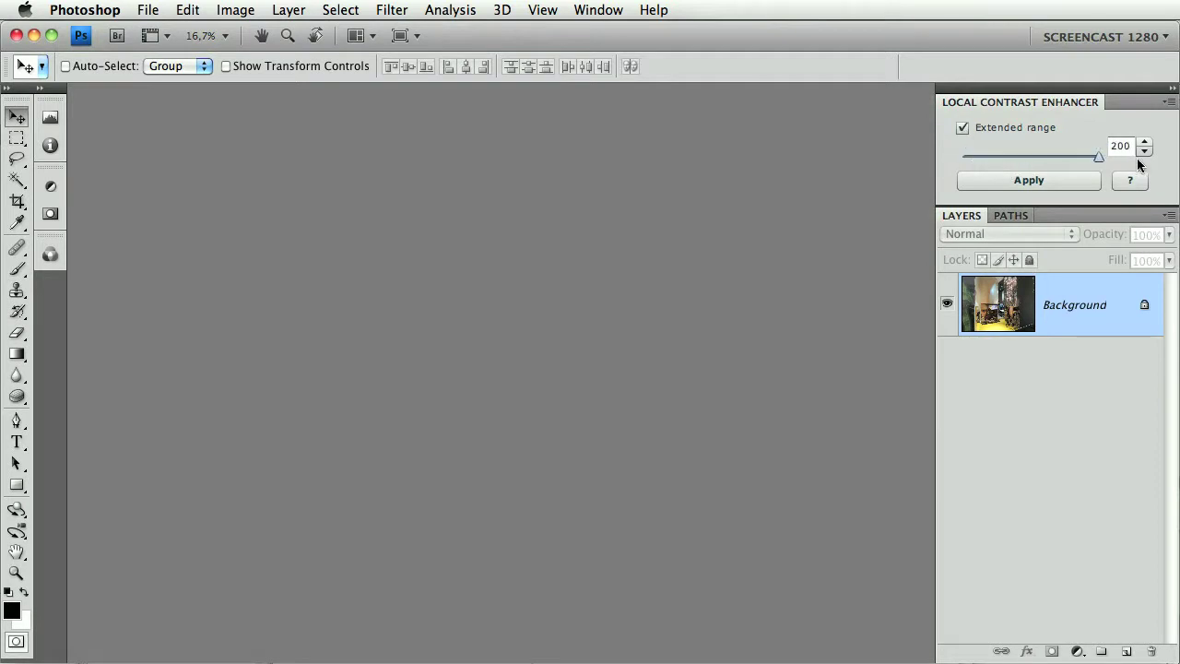
{"action": "double_click", "coordinate": [986, 103]}
{"action": "double_click", "coordinate": [986, 104]}
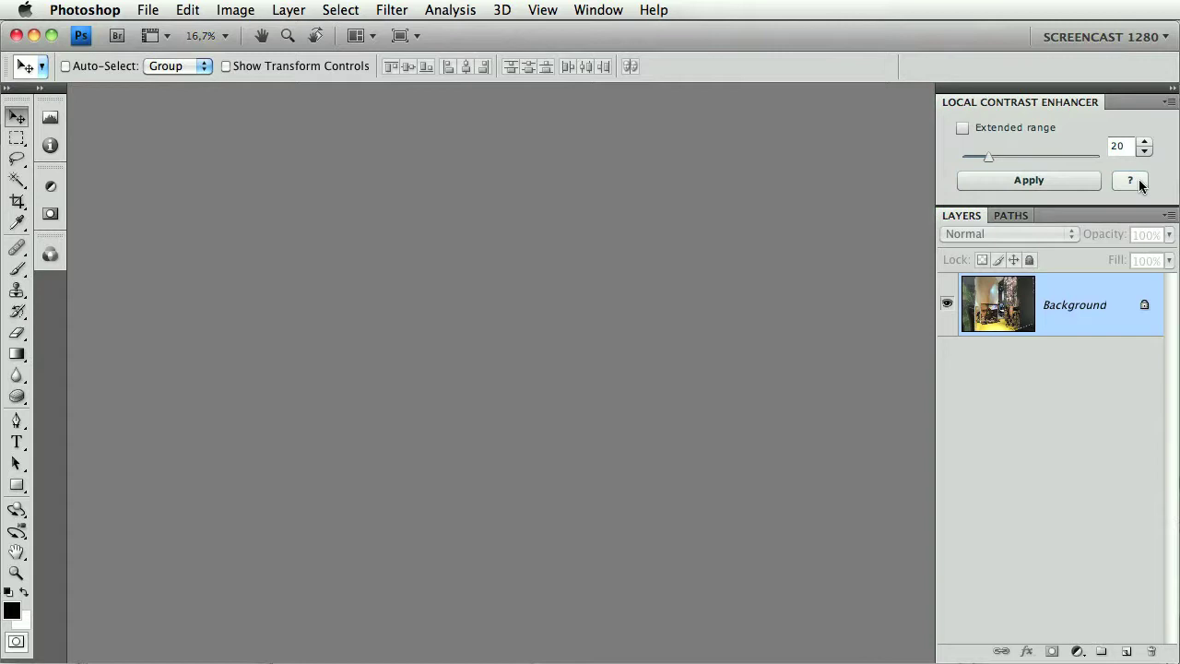
{"action": "left_click", "coordinate": [148, 9]}
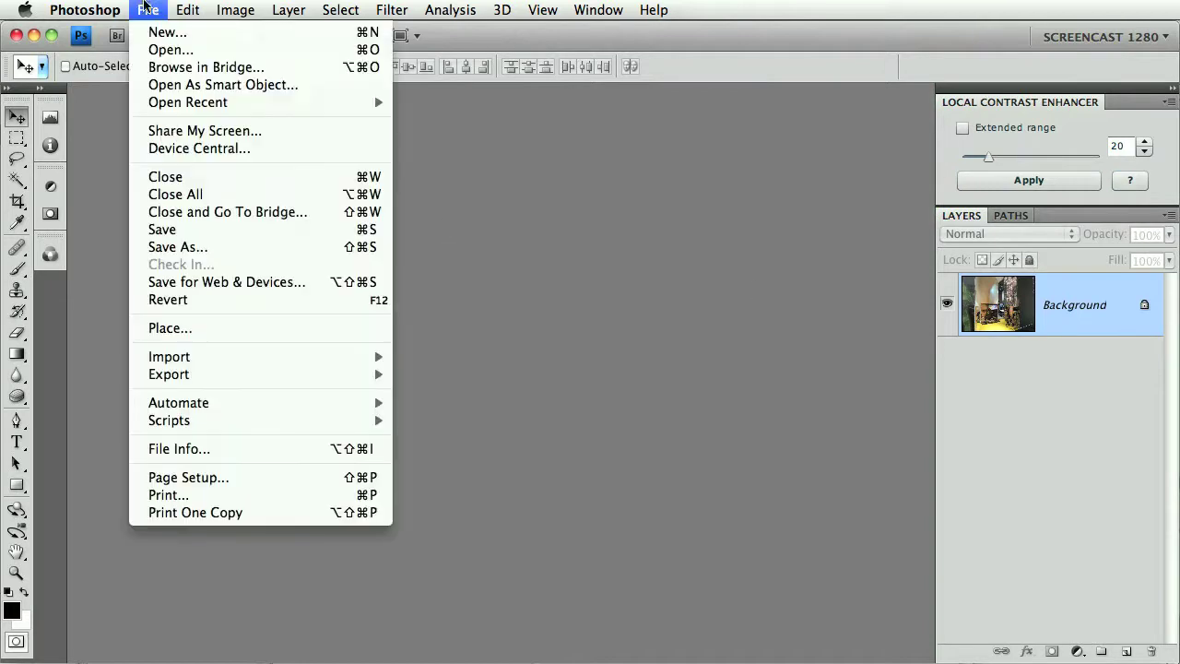
{"action": "mouse_move", "coordinate": [226, 422]}
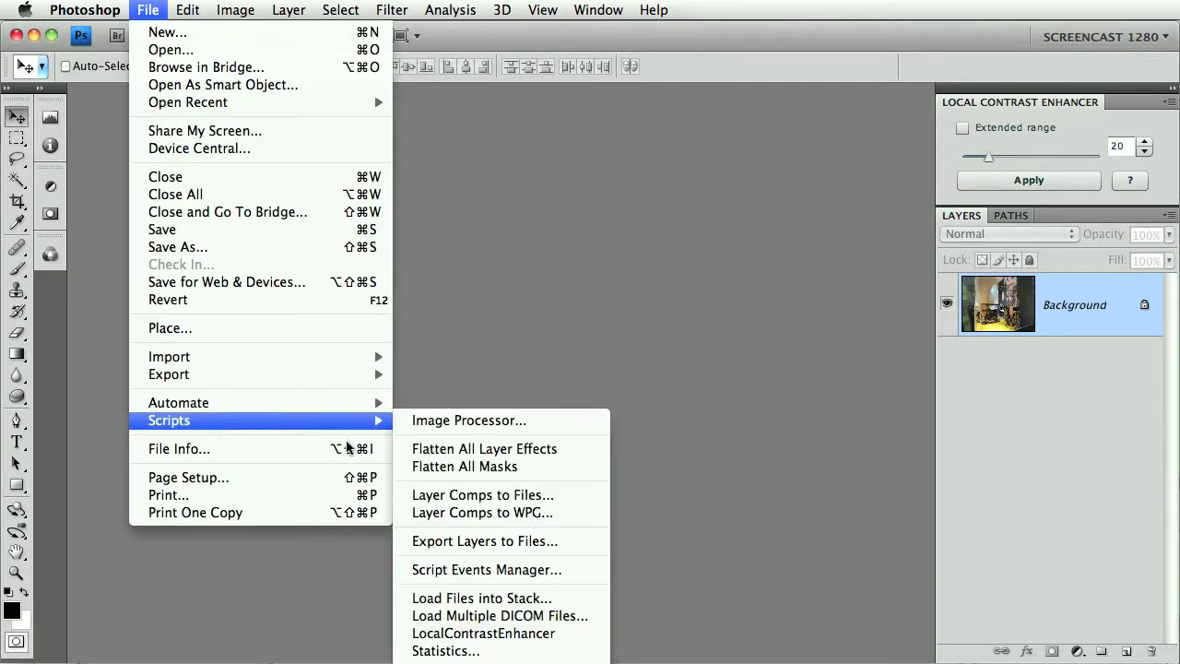
{"action": "left_click", "coordinate": [497, 633]}
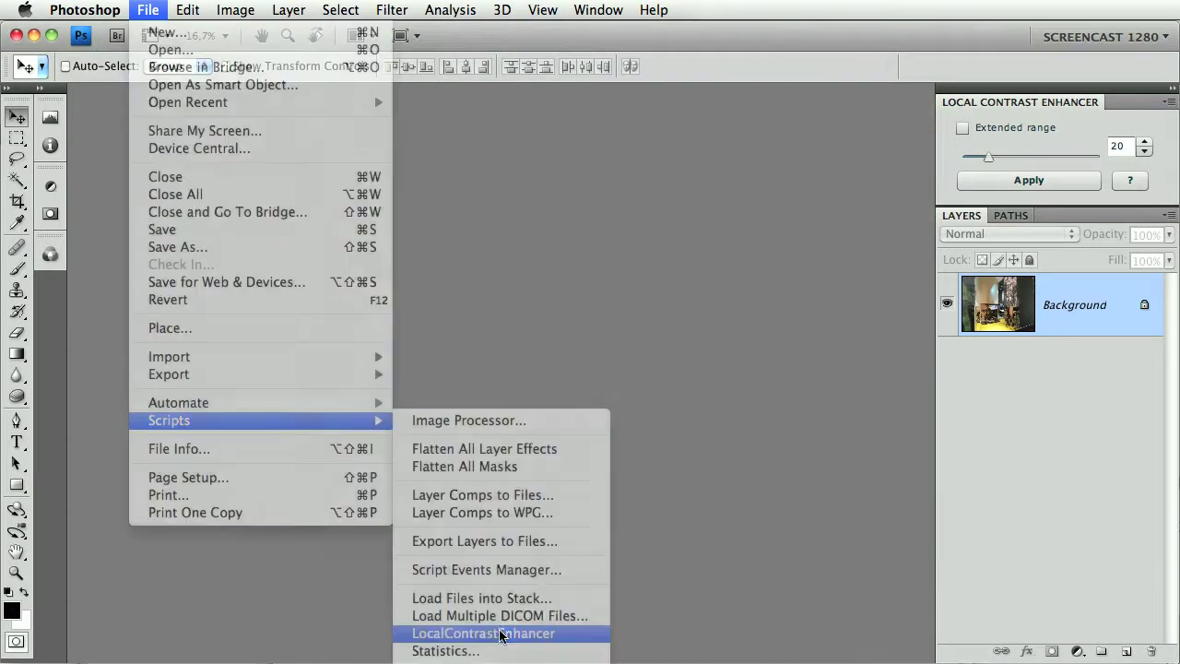
{"action": "left_click_drag", "start_coordinate": [372, 130], "coordinate": [448, 139]}
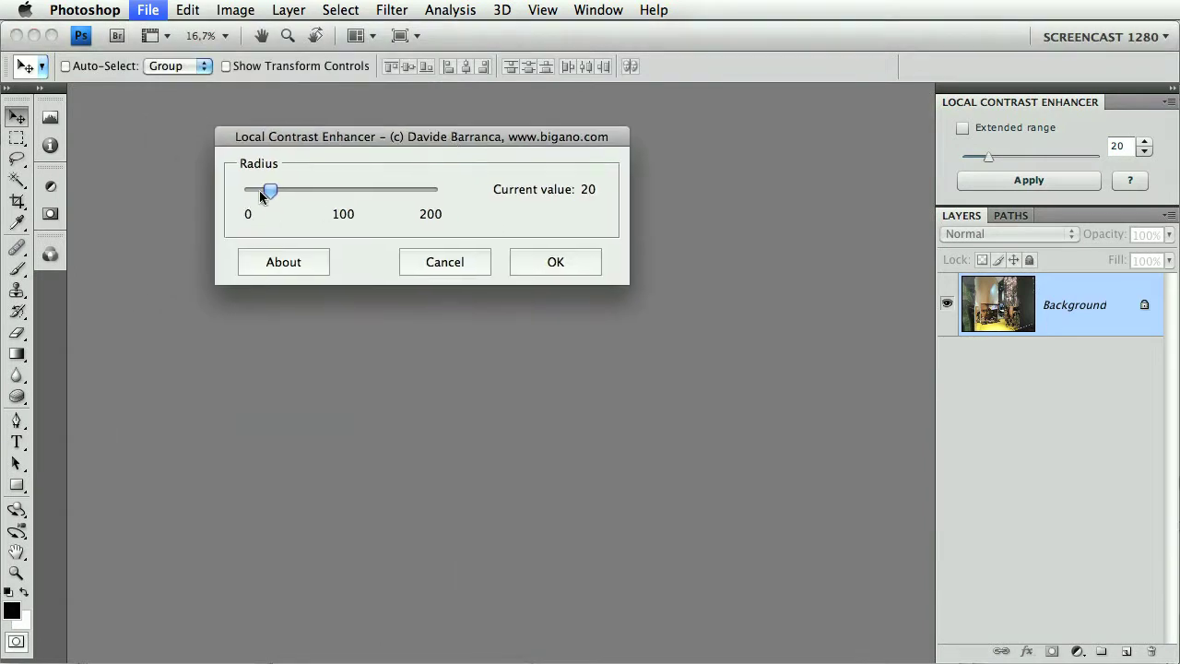
{"action": "left_click_drag", "start_coordinate": [270, 192], "coordinate": [460, 197]}
{"action": "left_click", "coordinate": [455, 269]}
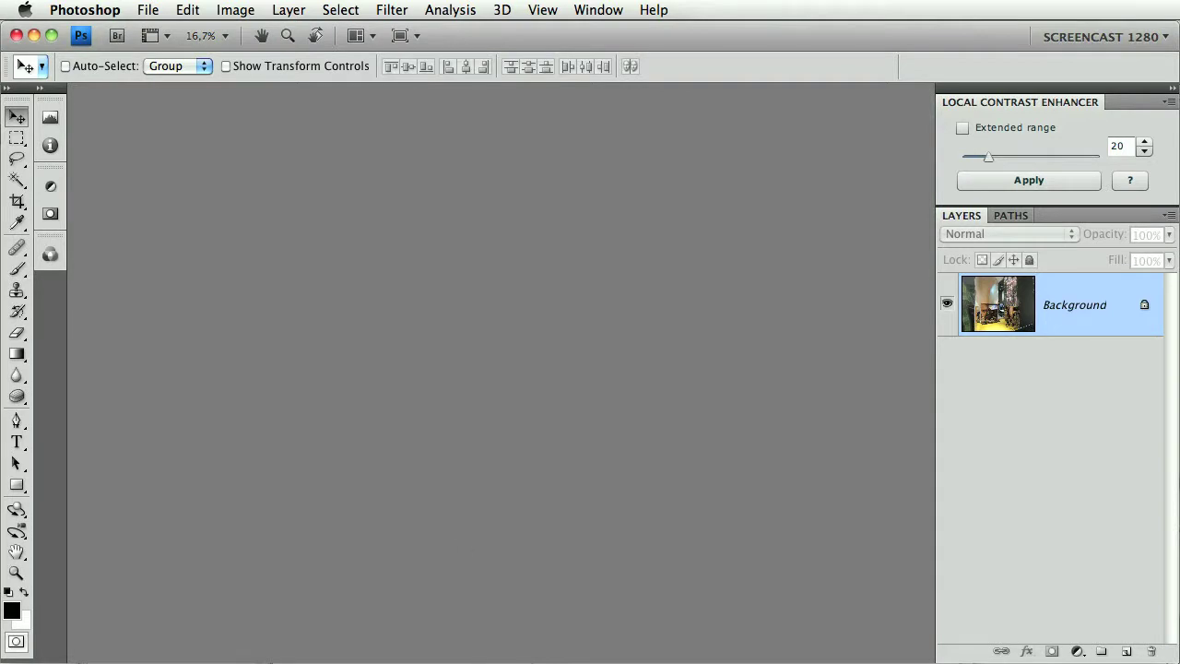
Bring Photokina_2008_NG.eps to the front and apply Local Contrast Enhancer at radius 20, widening the panels.
{"action": "left_click", "coordinate": [595, 10]}
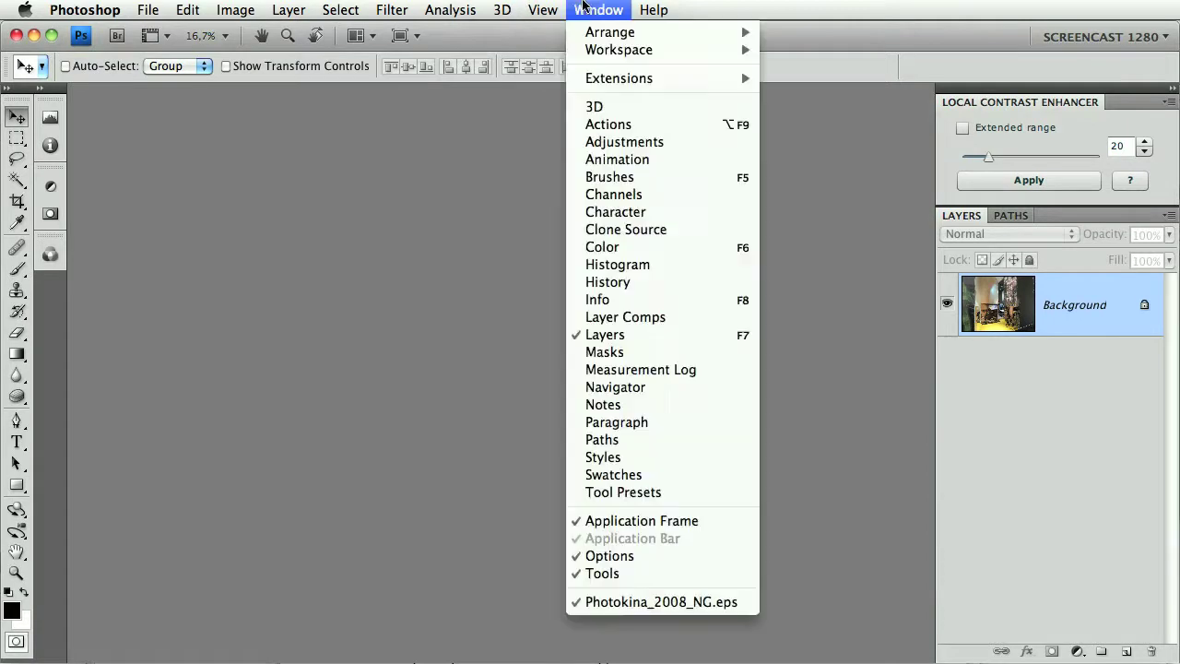
{"action": "left_click", "coordinate": [580, 602]}
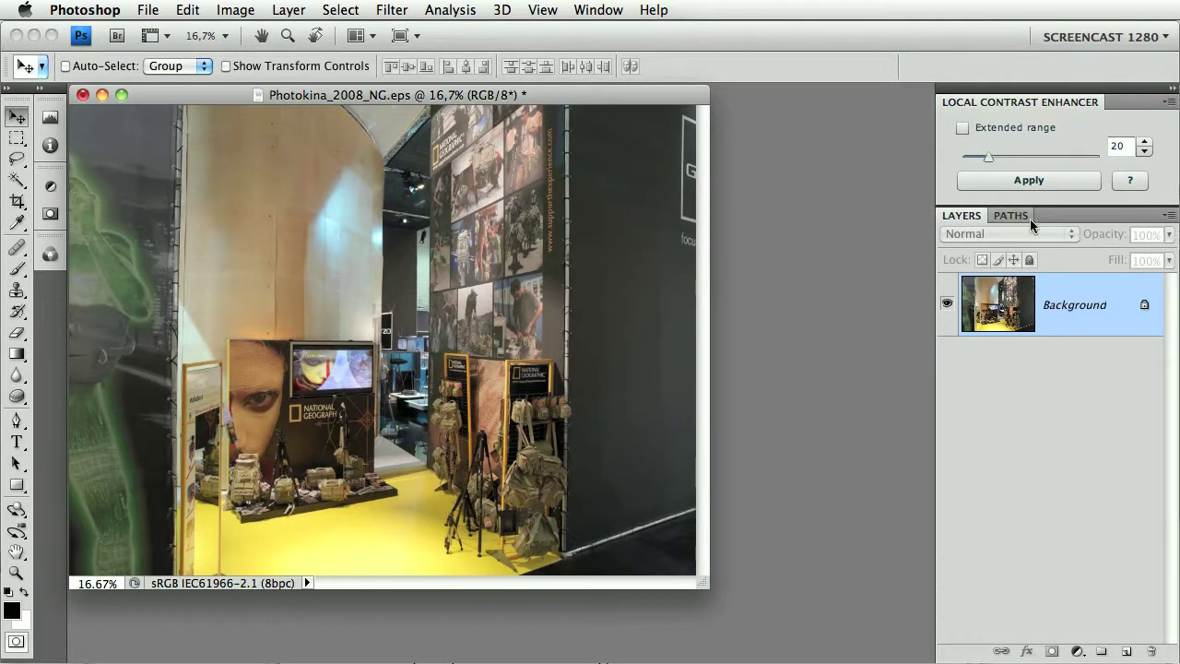
{"action": "left_click", "coordinate": [1073, 183]}
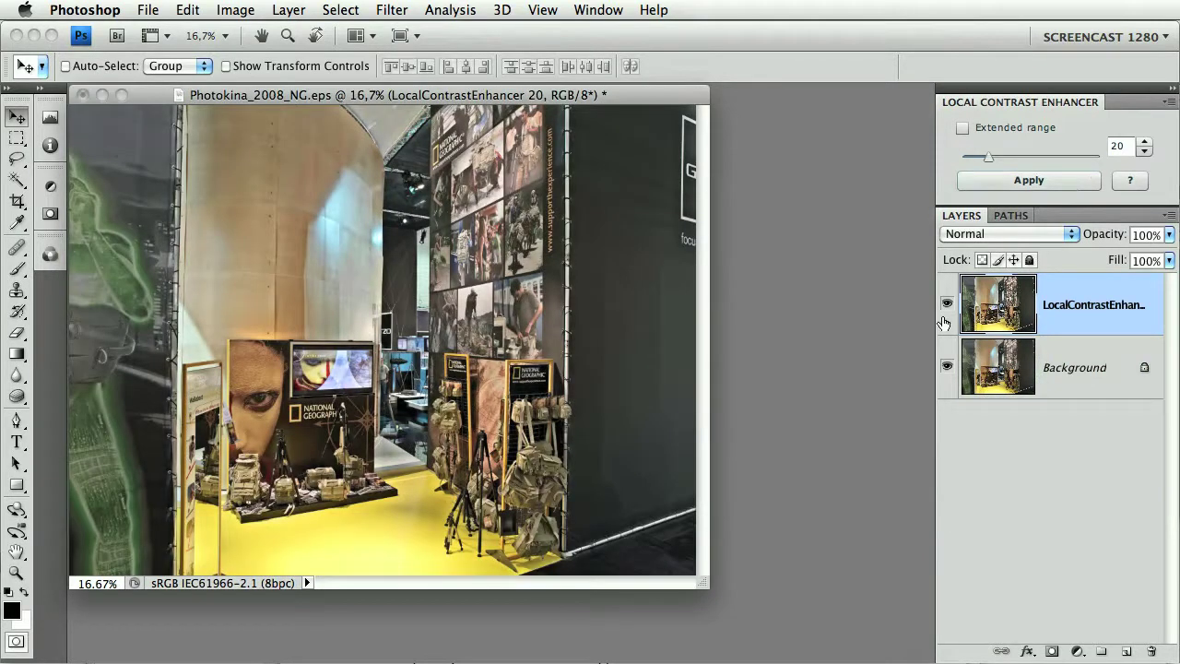
{"action": "left_click_drag", "start_coordinate": [936, 315], "coordinate": [1041, 323]}
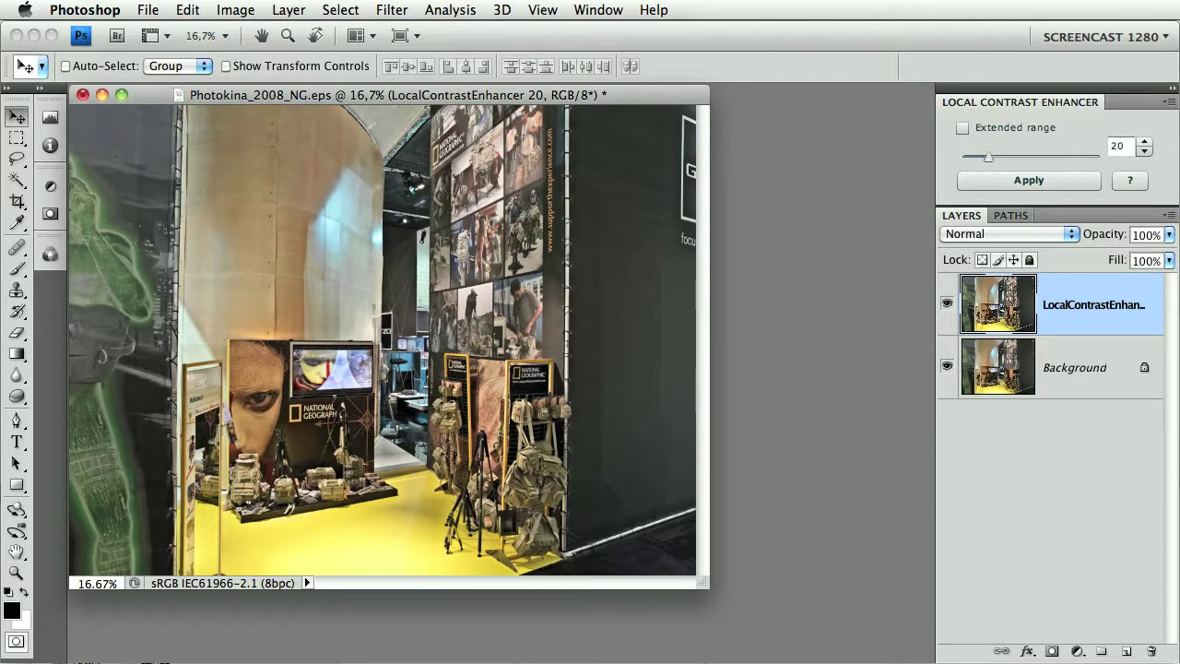
{"action": "key", "text": "f"}
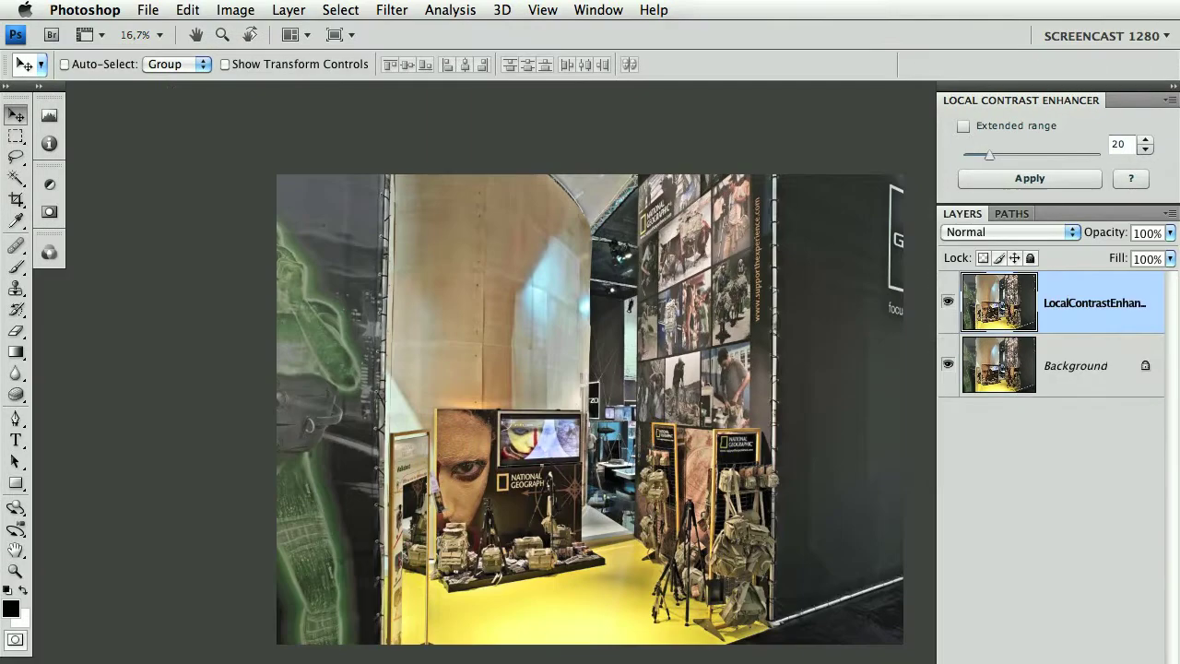
{"action": "left_click", "coordinate": [607, 403]}
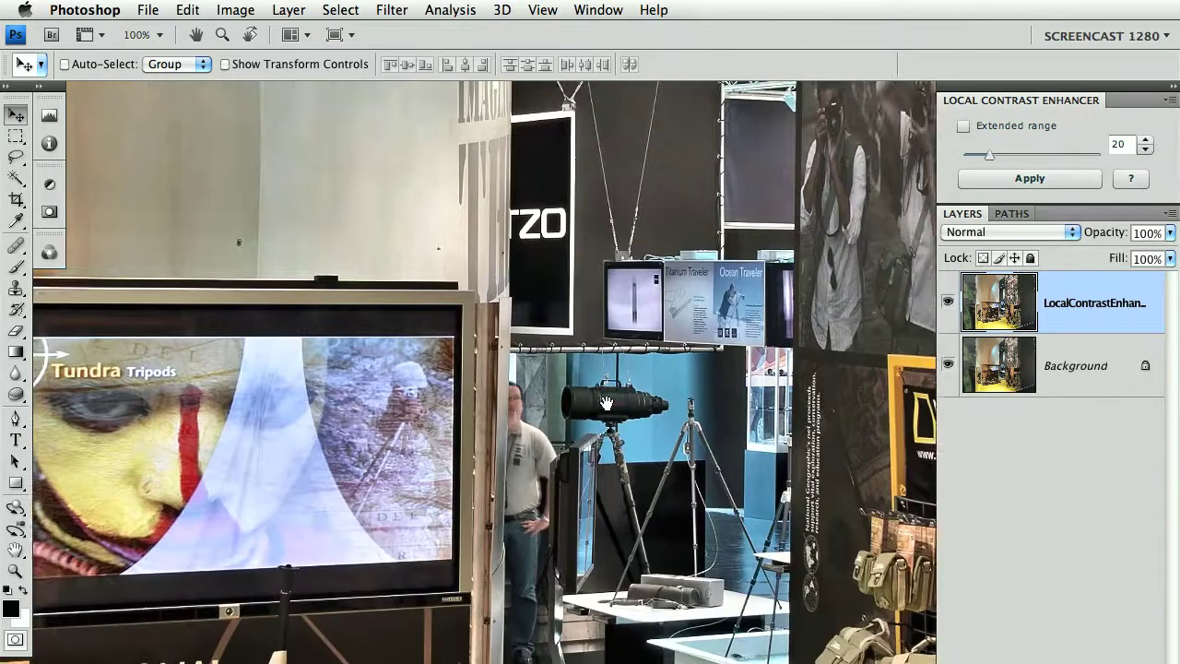
{"action": "left_click_drag", "start_coordinate": [606, 403], "coordinate": [137, 116]}
{"action": "left_click_drag", "start_coordinate": [311, 275], "coordinate": [143, 239]}
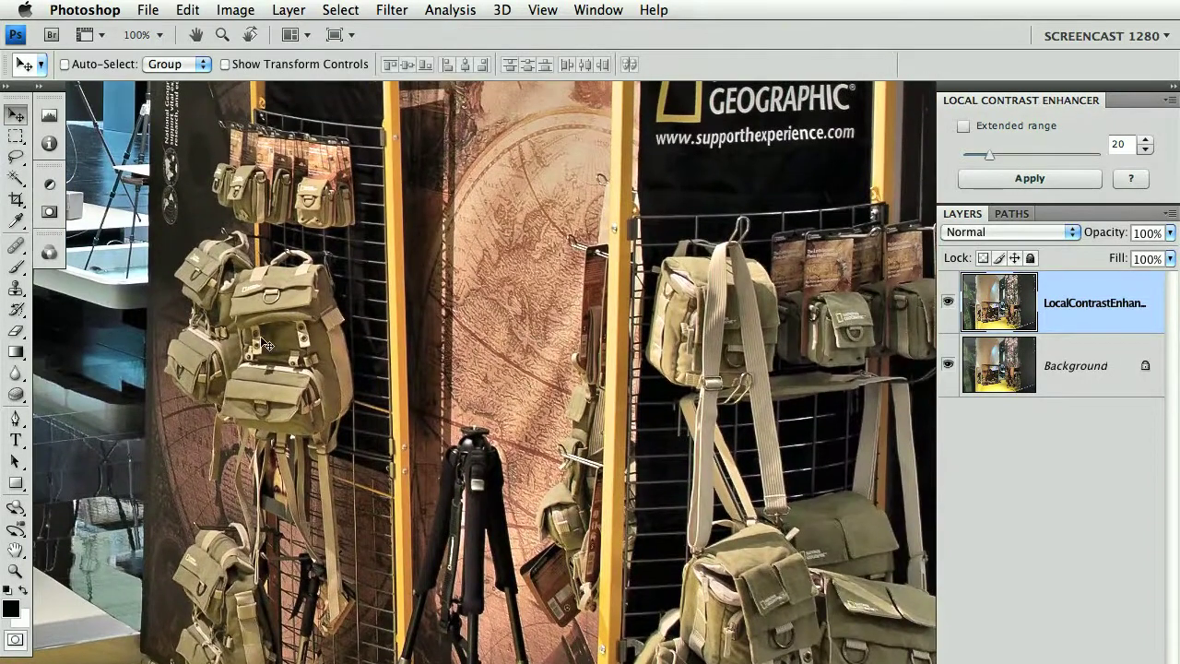
{"action": "left_click", "coordinate": [948, 304]}
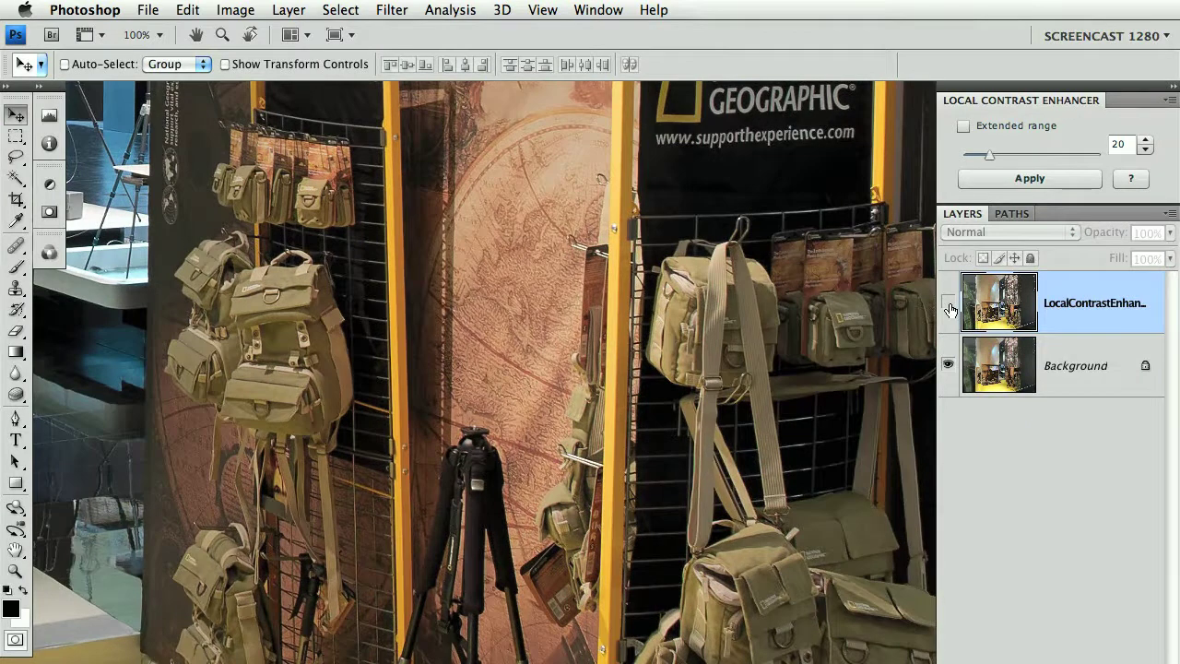
{"action": "left_click", "coordinate": [949, 304]}
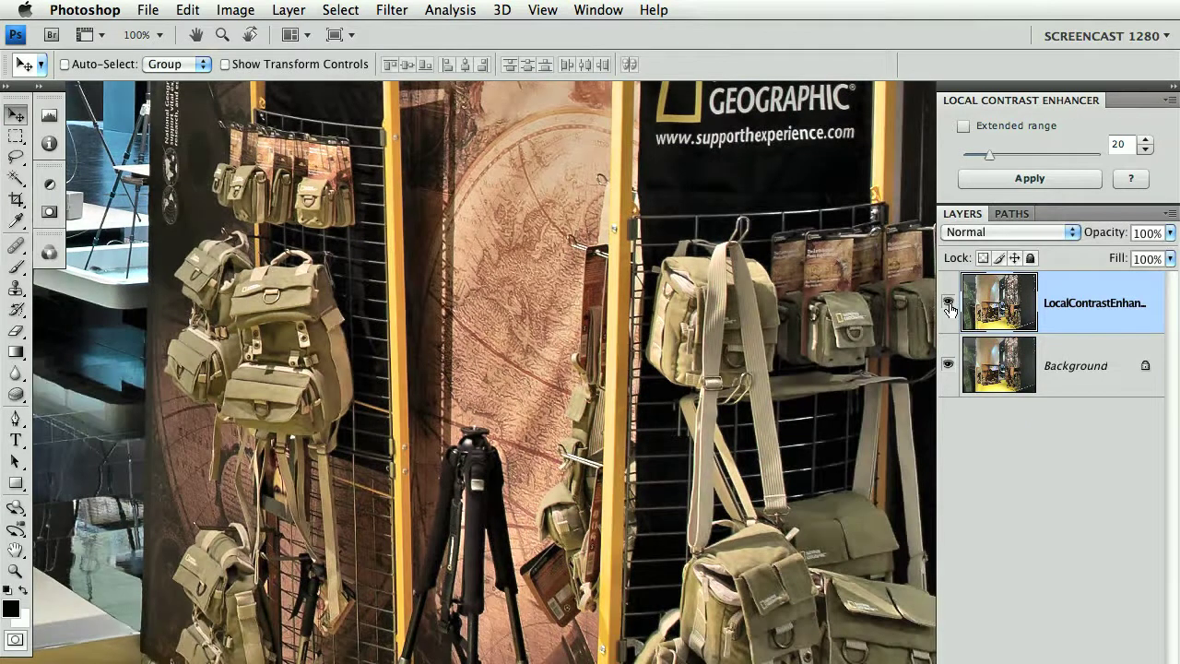
{"action": "left_click_drag", "start_coordinate": [754, 567], "coordinate": [618, 324]}
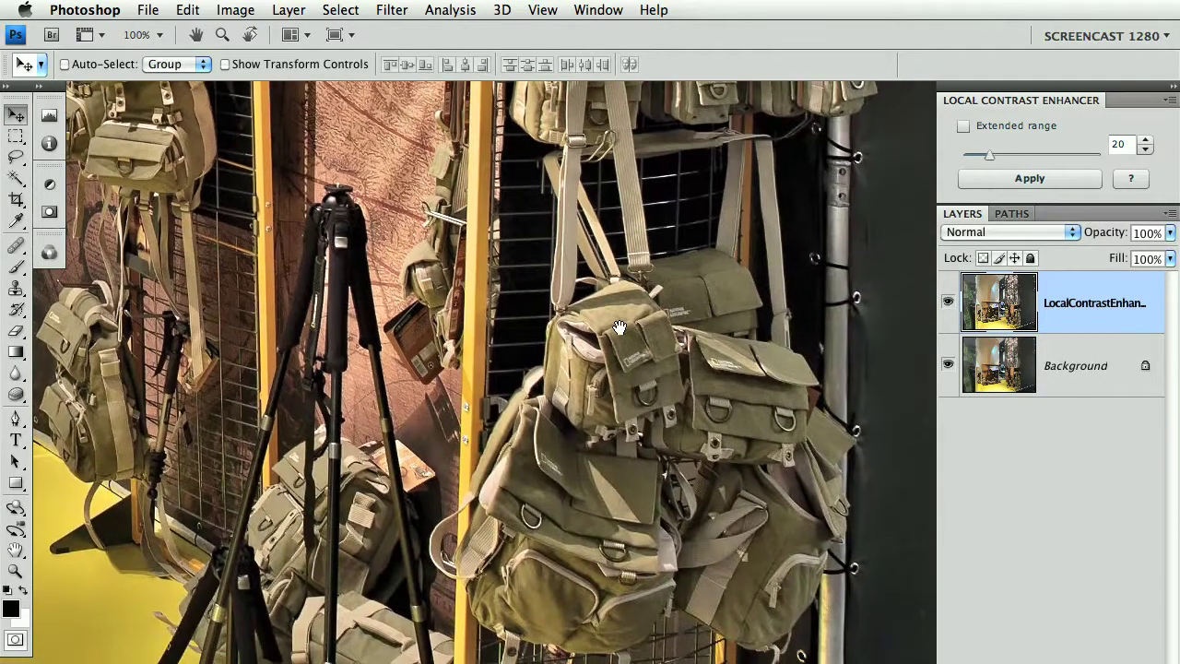
{"action": "left_click", "coordinate": [948, 304]}
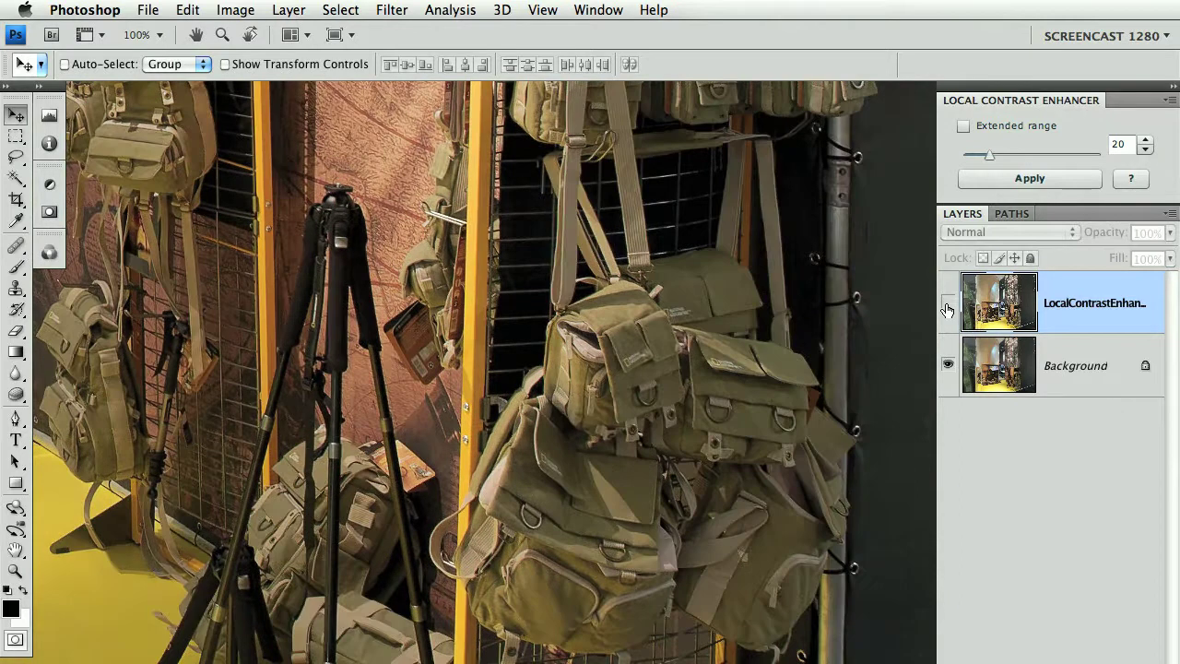
{"action": "left_click", "coordinate": [948, 306]}
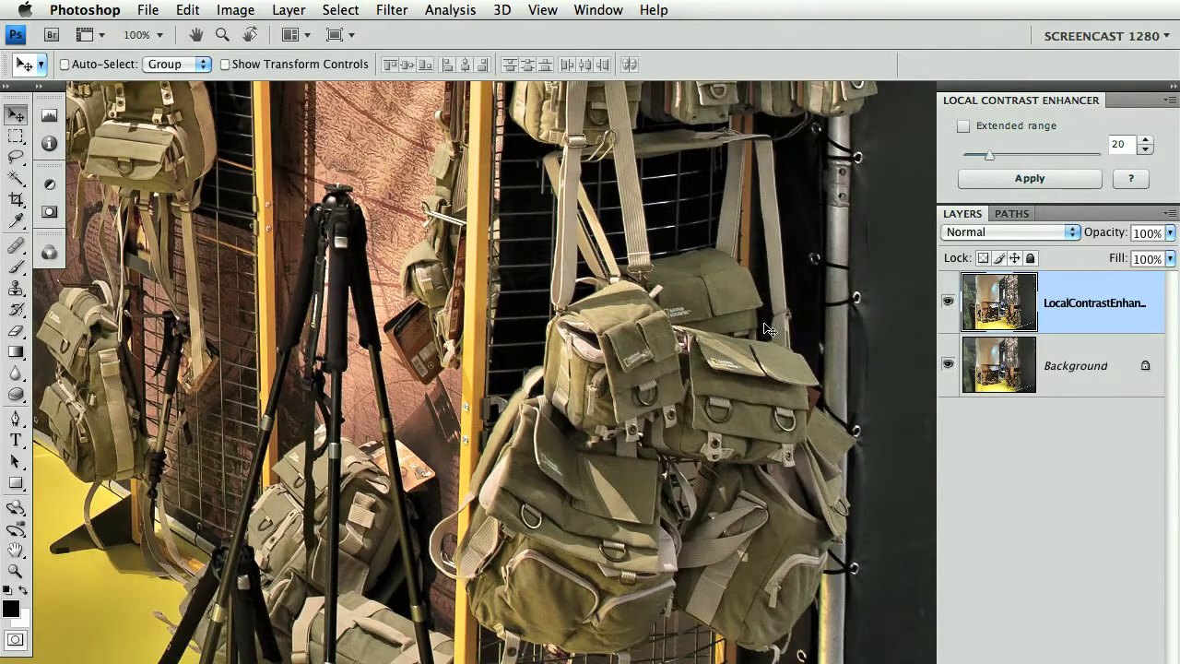
{"action": "left_click_drag", "start_coordinate": [123, 254], "coordinate": [427, 597]}
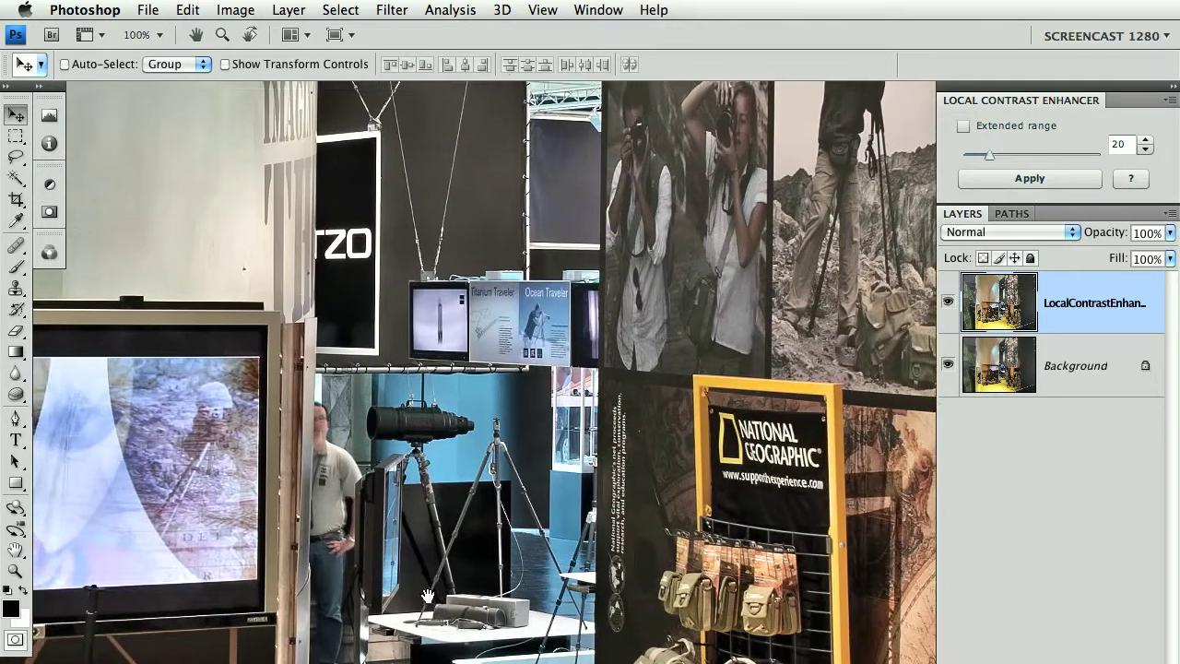
{"action": "left_click", "coordinate": [950, 306]}
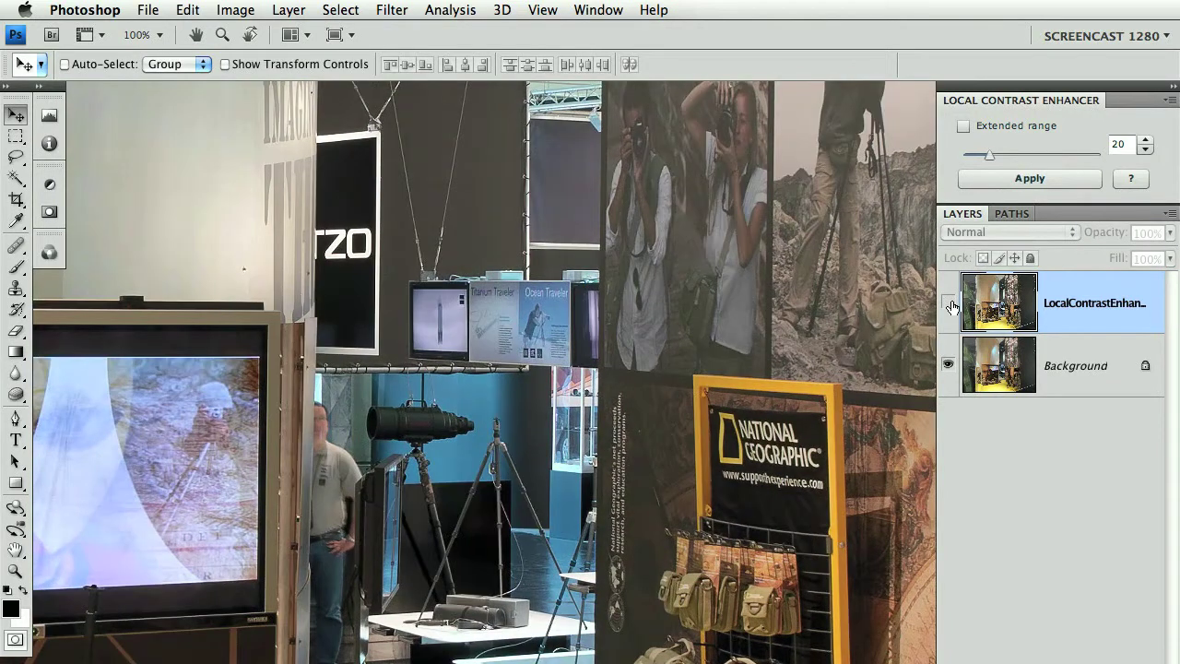
{"action": "left_click", "coordinate": [949, 306]}
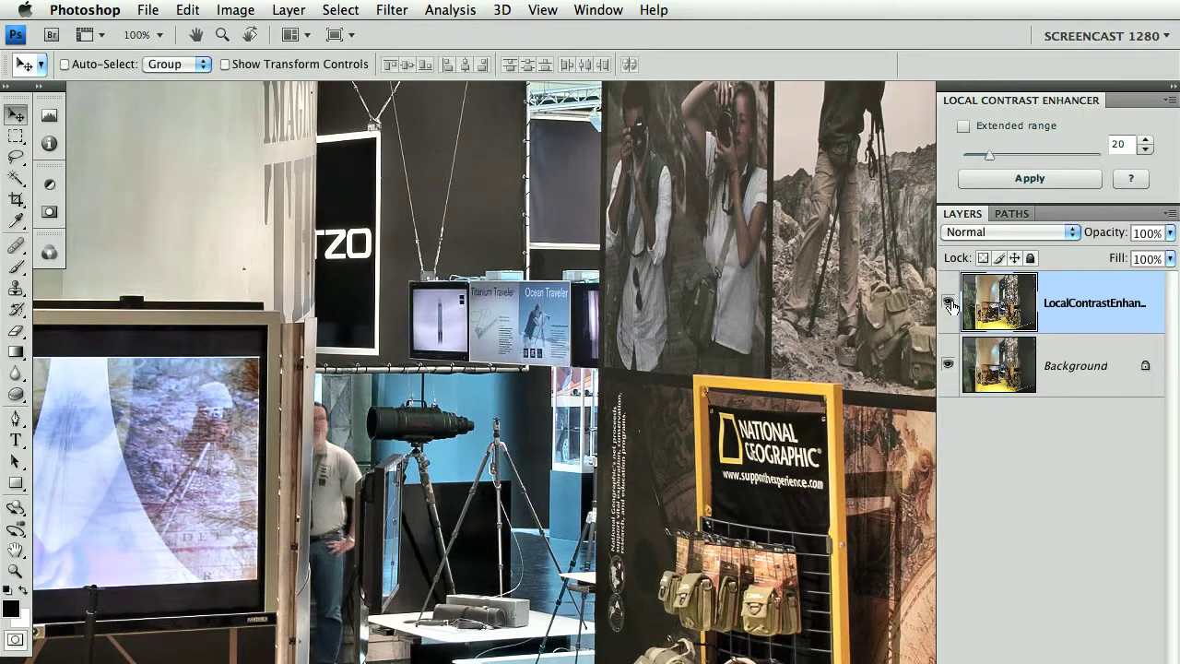
{"action": "left_click", "coordinate": [949, 306]}
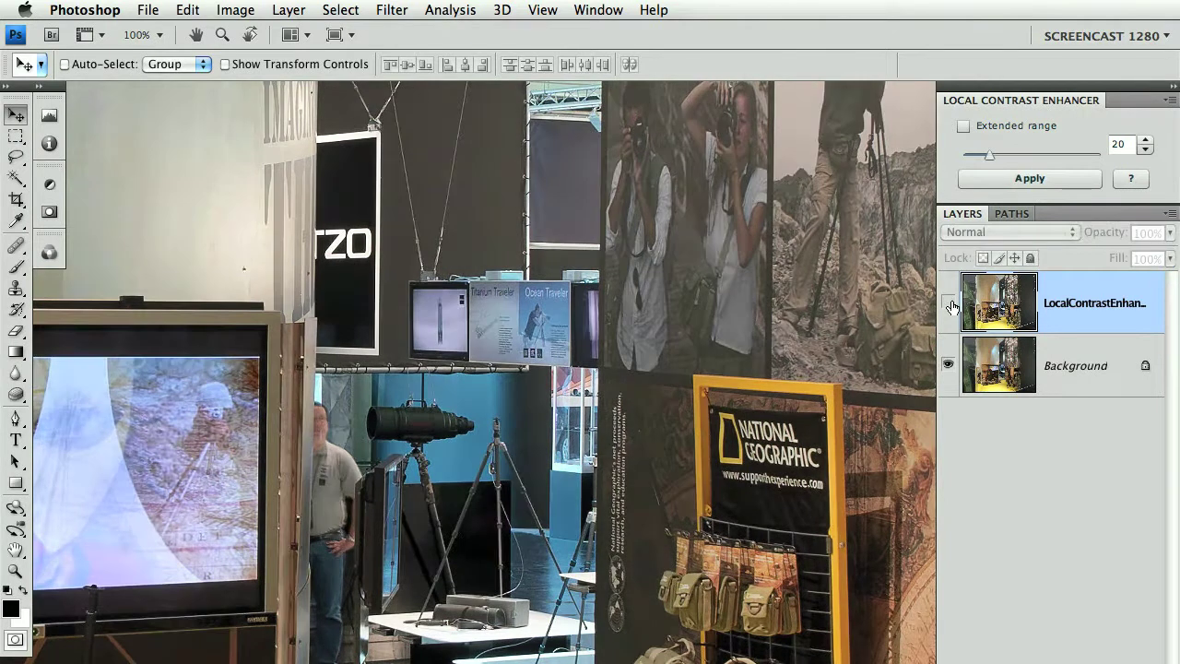
{"action": "left_click", "coordinate": [948, 302]}
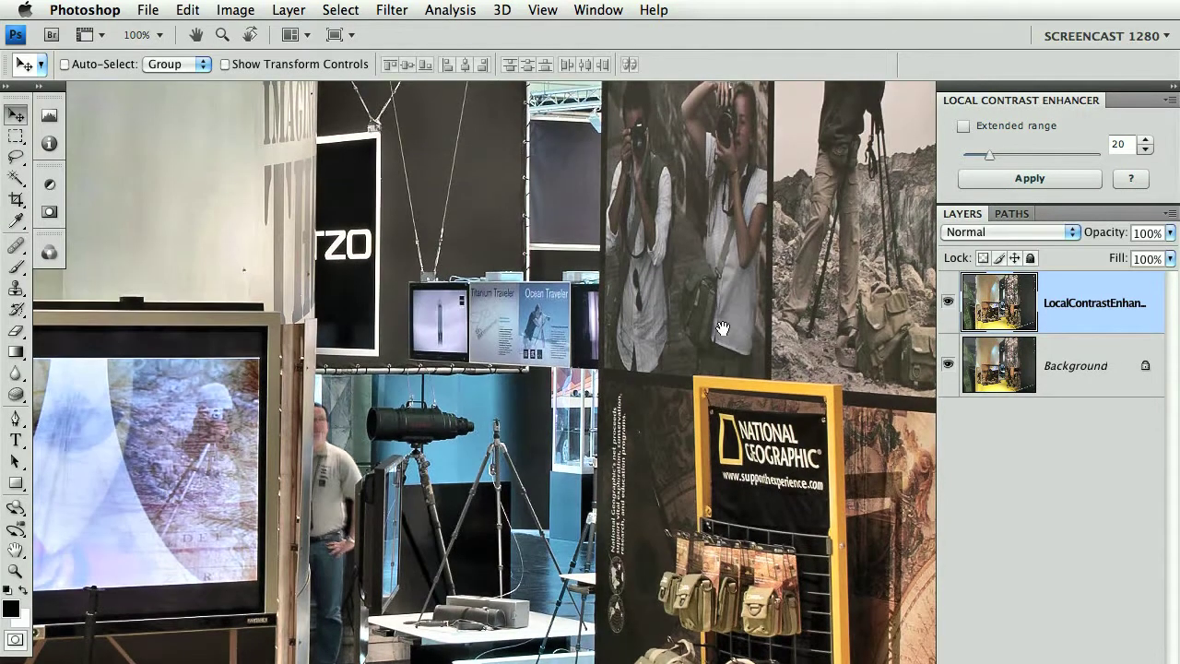
{"action": "left_click_drag", "start_coordinate": [722, 328], "coordinate": [733, 629]}
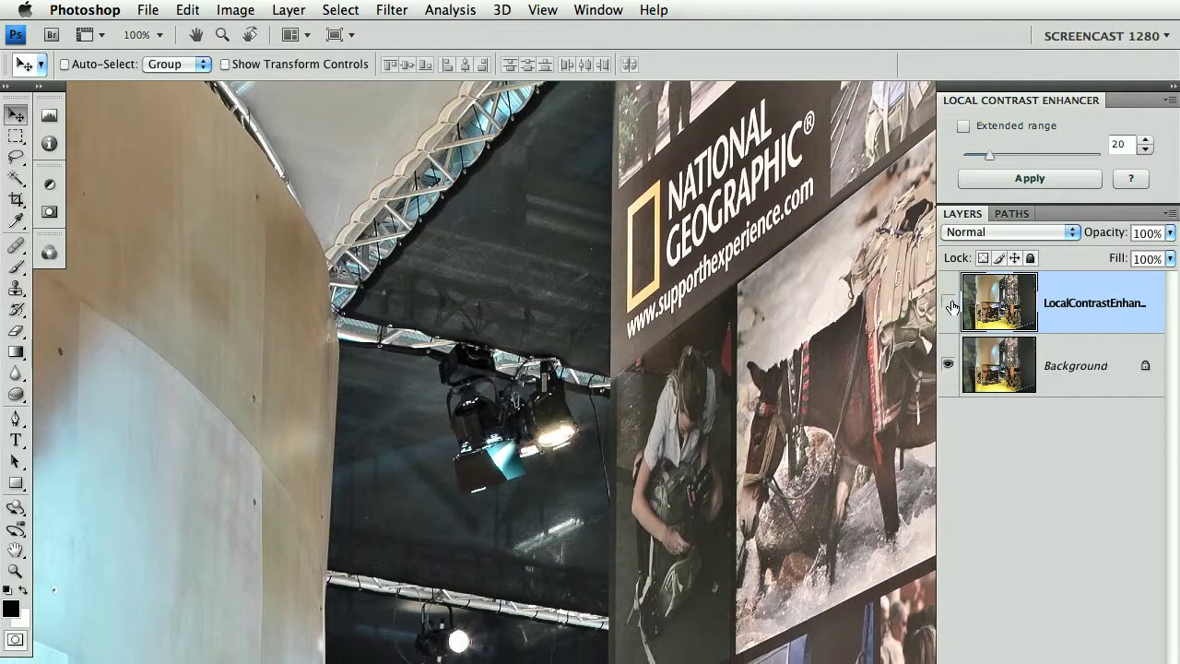
{"action": "left_click", "coordinate": [950, 304]}
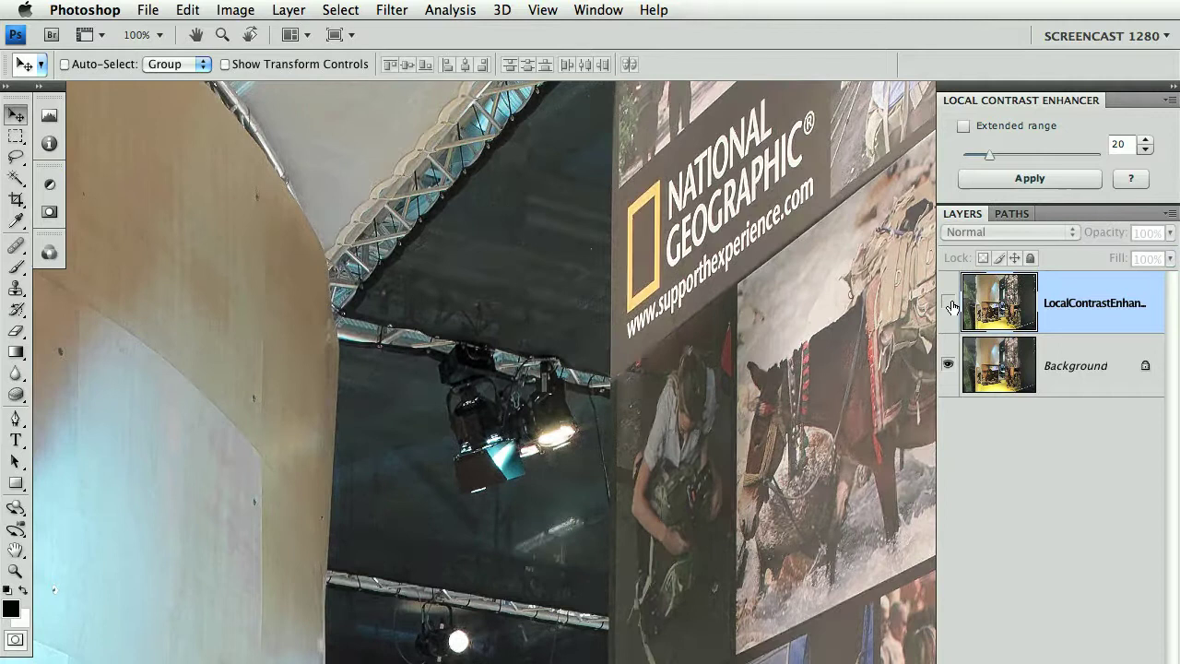
{"action": "left_click", "coordinate": [950, 303]}
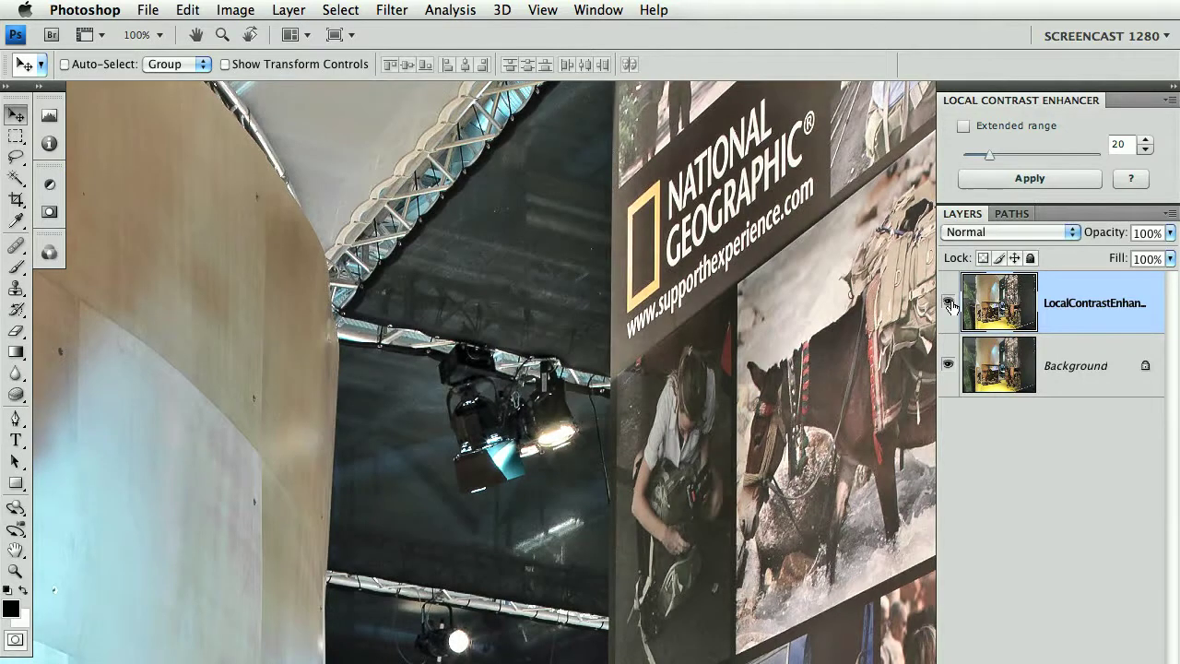
{"action": "left_click", "coordinate": [949, 303]}
{"action": "left_click", "coordinate": [949, 303]}
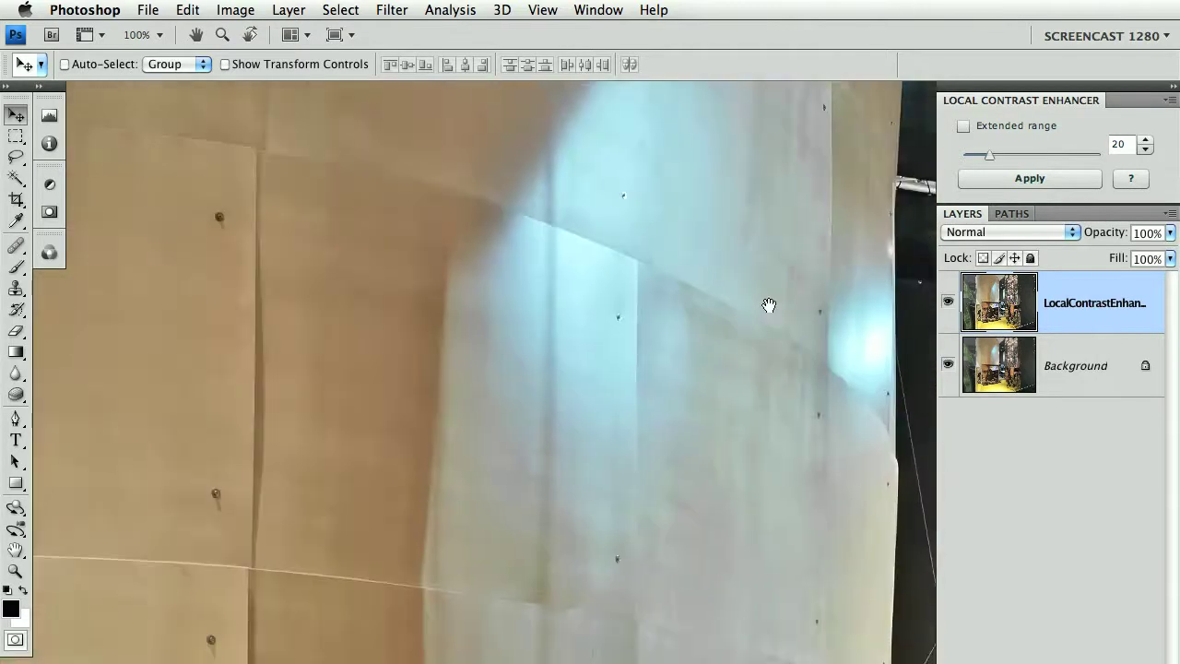
{"action": "left_click_drag", "start_coordinate": [485, 569], "coordinate": [510, 95]}
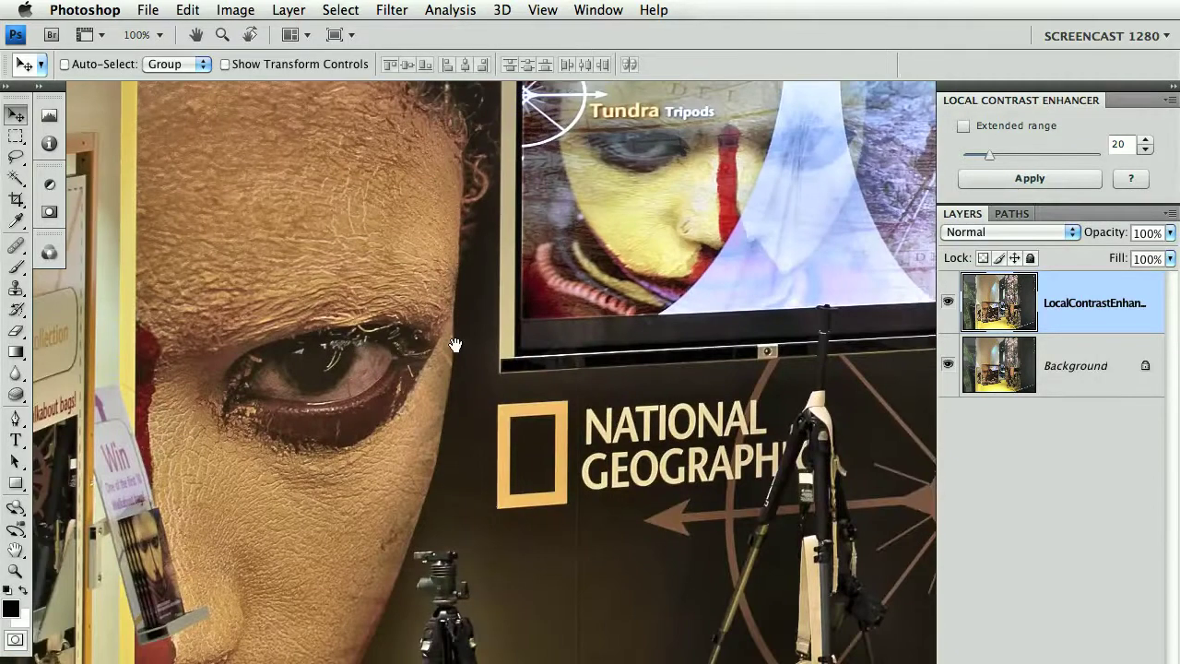
{"action": "left_click_drag", "start_coordinate": [382, 379], "coordinate": [563, 243]}
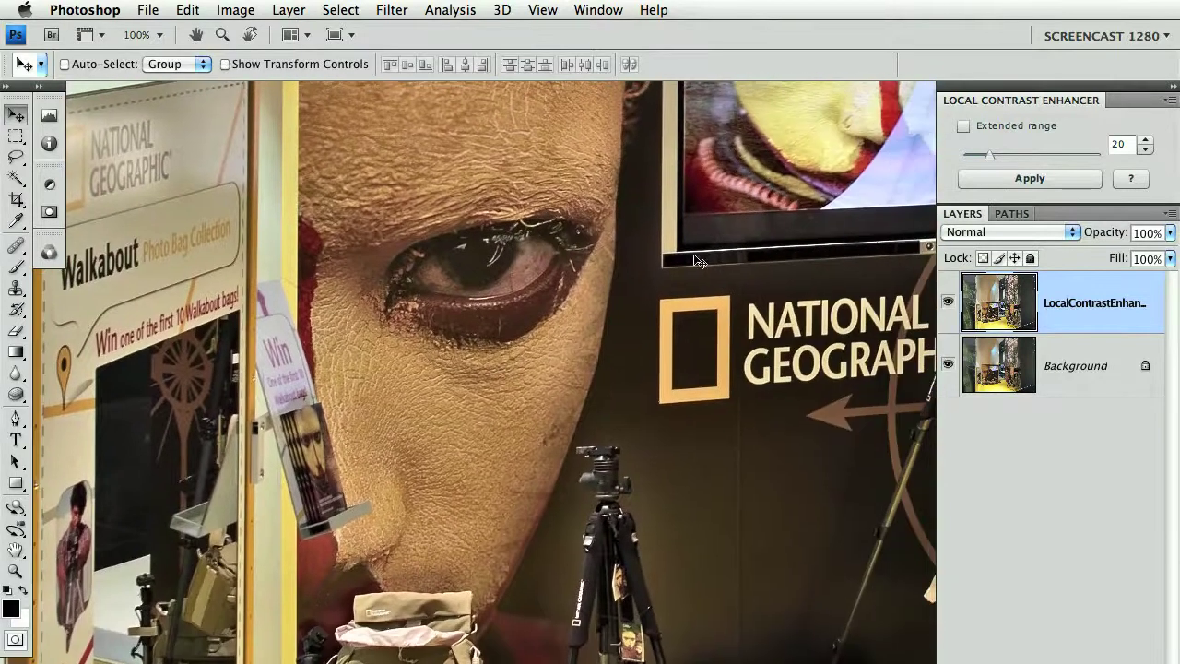
{"action": "left_click", "coordinate": [948, 304]}
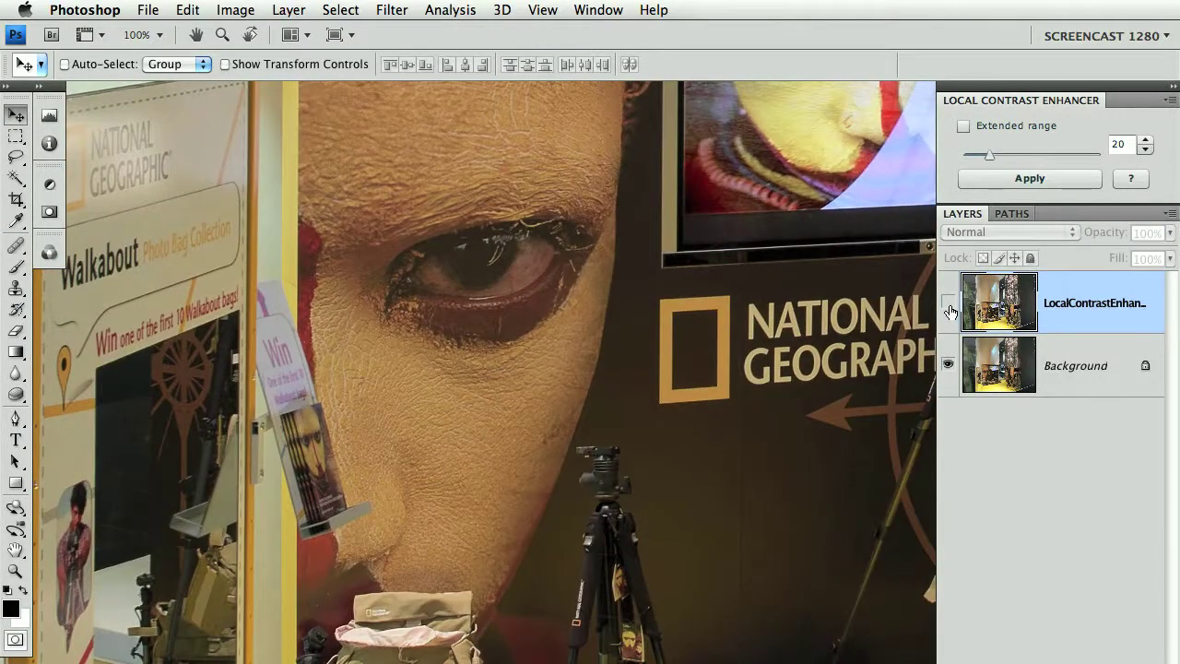
{"action": "left_click", "coordinate": [949, 306]}
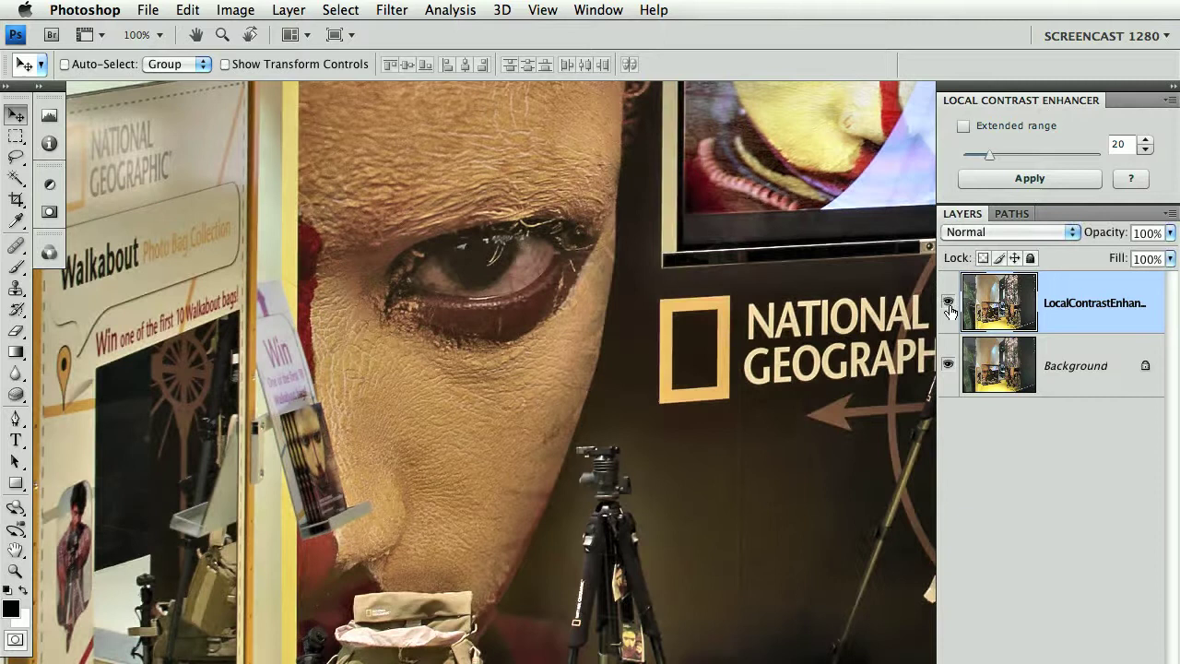
{"action": "left_click", "coordinate": [948, 306]}
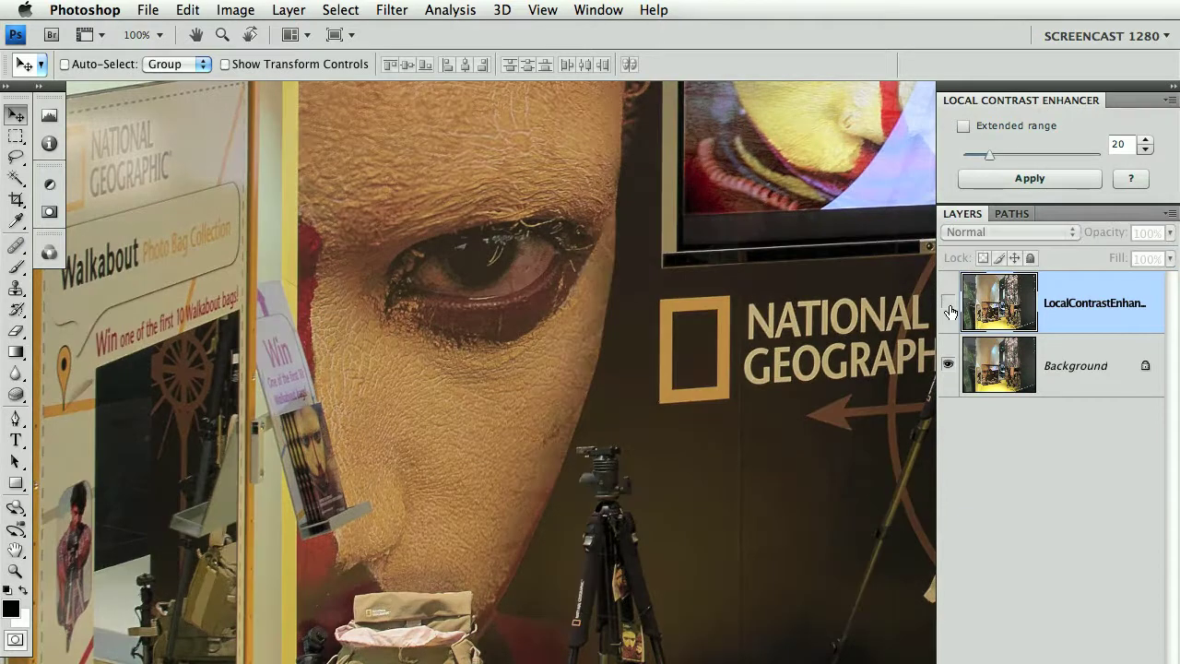
{"action": "left_click", "coordinate": [949, 306]}
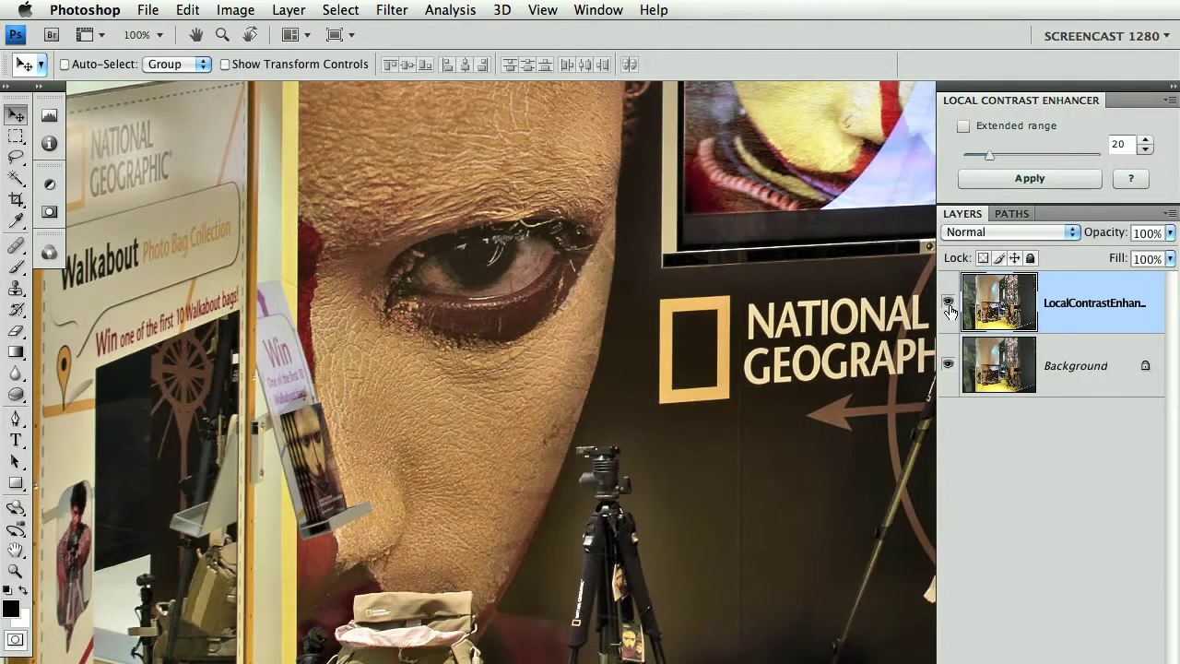
{"action": "key", "text": "f"}
{"action": "key", "text": "f"}
{"action": "key", "text": "Tab"}
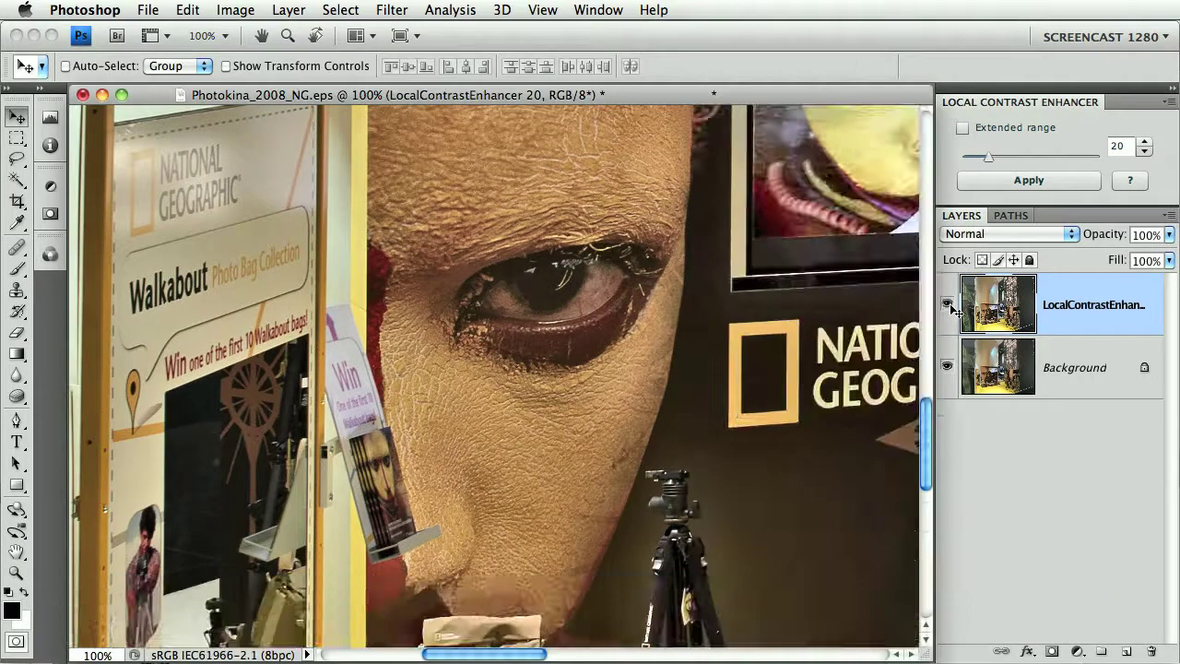
Zoom out to fit the image and try different Local Contrast Enhancer radius values.
{"action": "key", "text": "super+minus"}
{"action": "key", "text": "super+minus"}
{"action": "key", "text": "super+minus"}
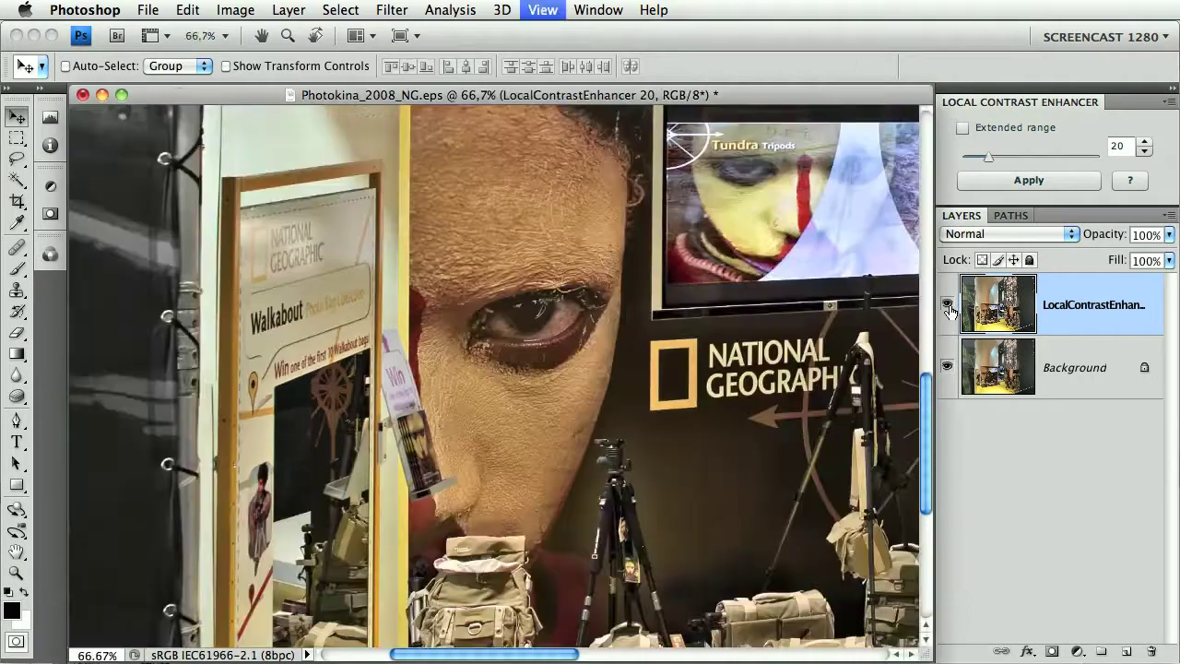
{"action": "key", "text": "super+minus"}
{"action": "key", "text": "super+minus"}
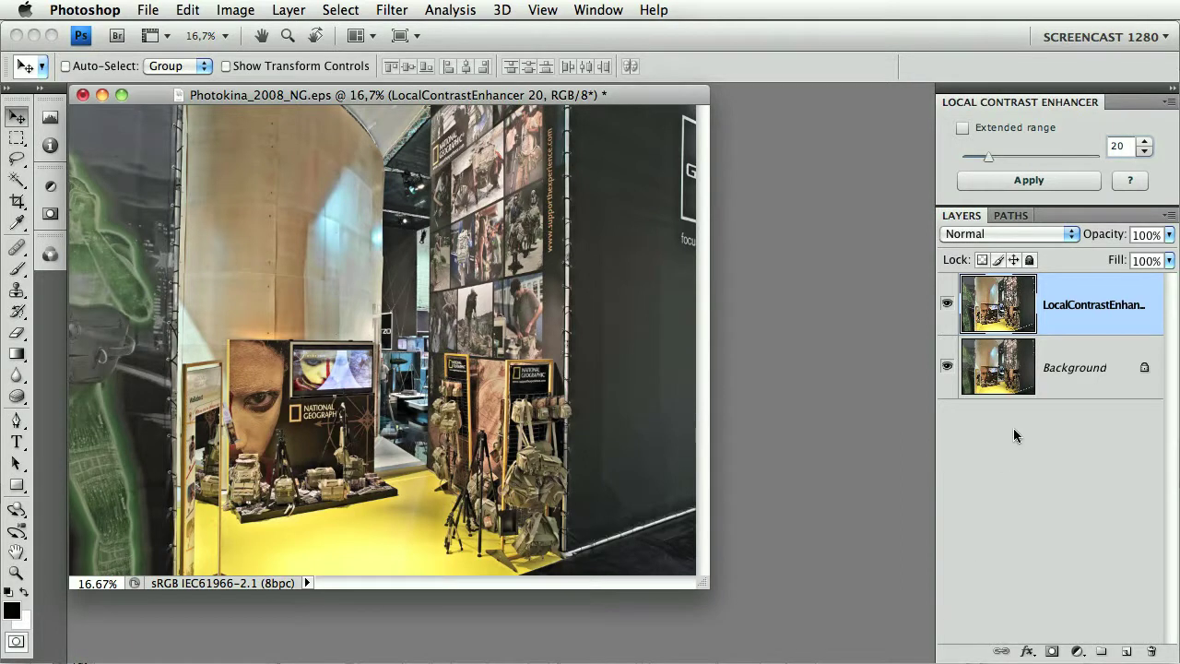
{"action": "mouse_move", "coordinate": [989, 156]}
{"action": "left_mouse_down"}
{"action": "mouse_move", "coordinate": [1023, 156]}
{"action": "mouse_move", "coordinate": [984, 150]}
{"action": "left_mouse_up"}
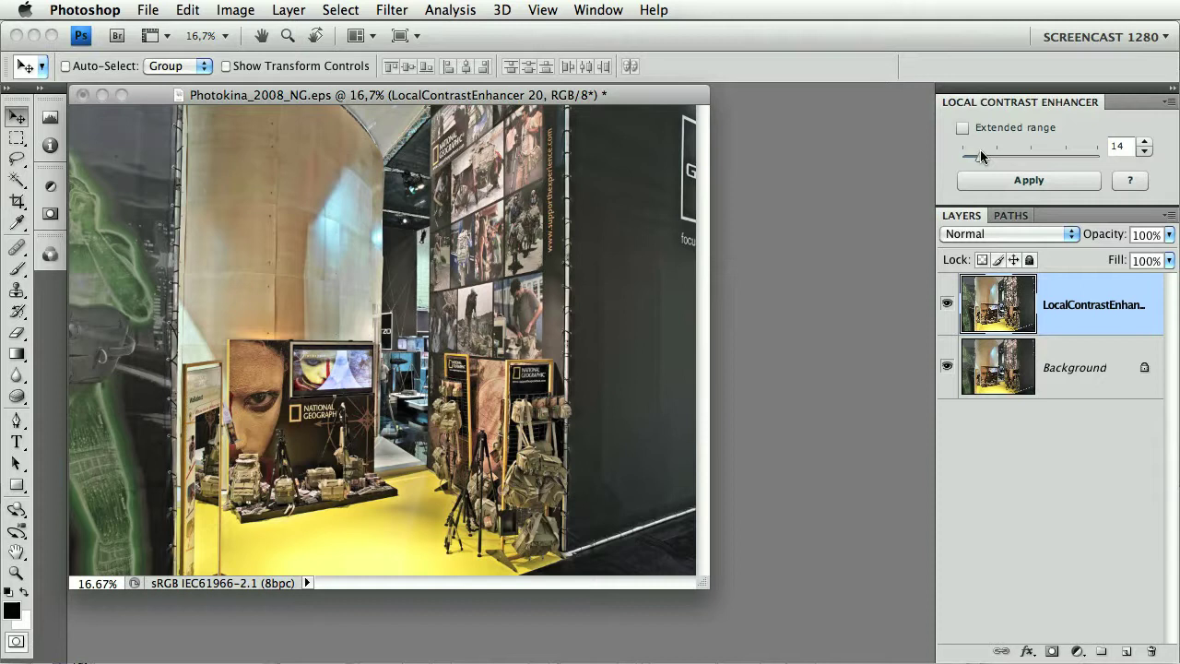
{"action": "left_click_drag", "start_coordinate": [976, 155], "coordinate": [1044, 158]}
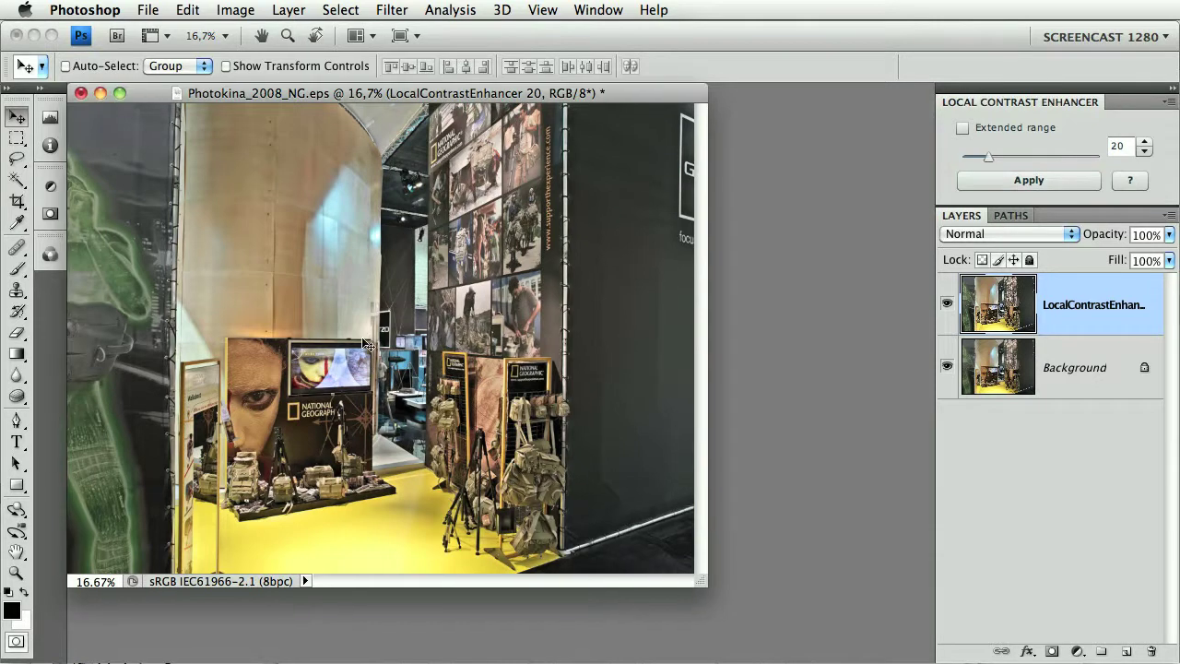
Close Photokina_2008_NG.eps without saving and switch to san_flaviano.jpg.
{"action": "left_click", "coordinate": [81, 93]}
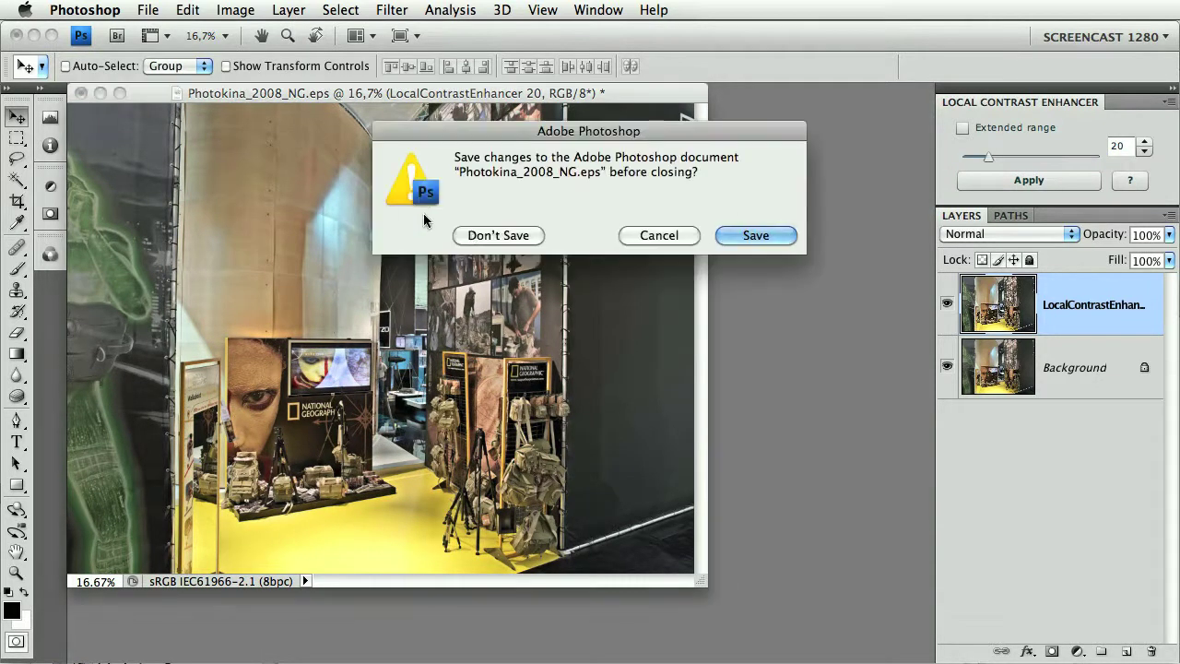
{"action": "left_click", "coordinate": [484, 232]}
{"action": "left_click", "coordinate": [599, 9]}
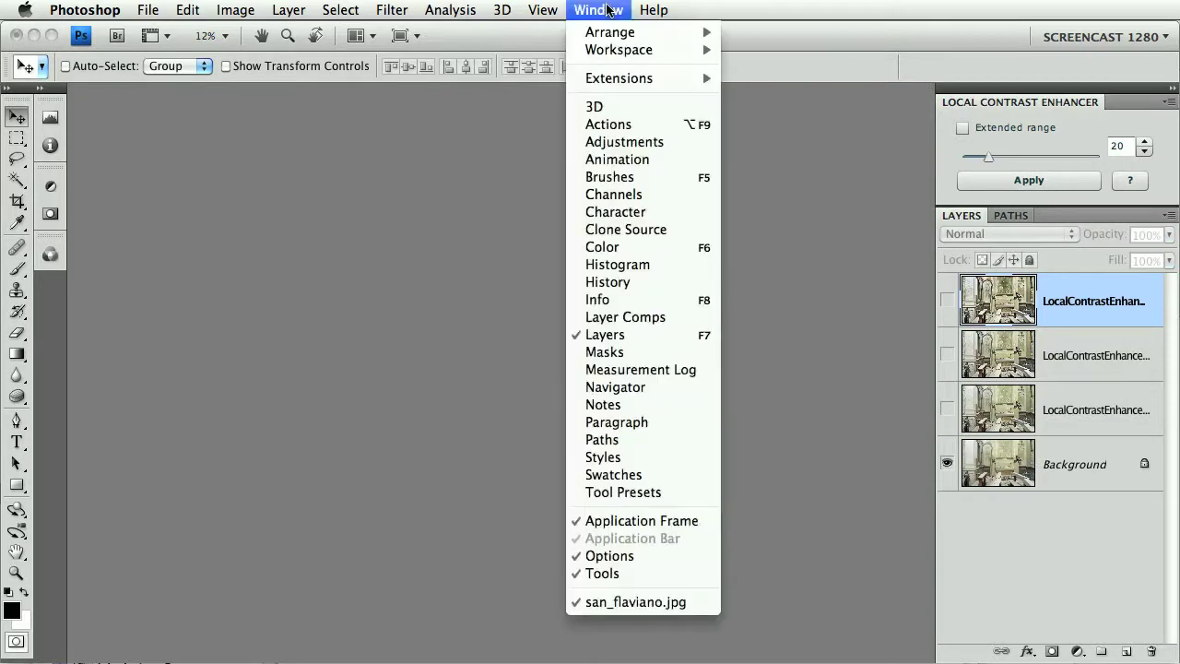
{"action": "left_click", "coordinate": [642, 603]}
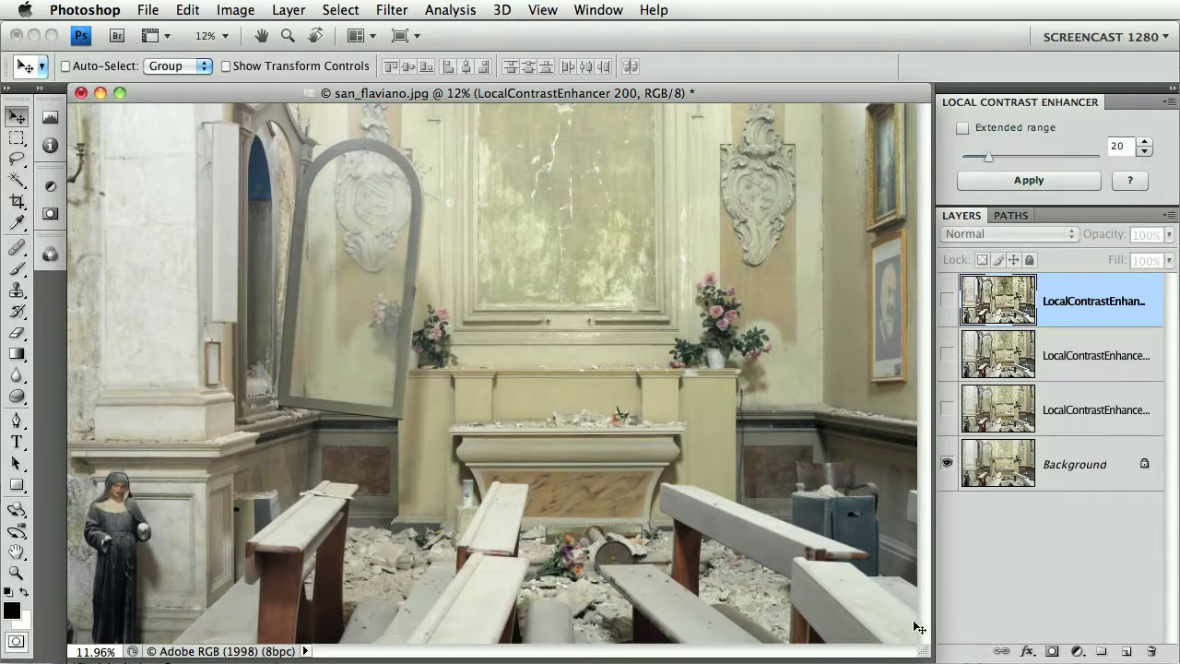
Widen the side panels for full layer names and consolidate the image window into a tab.
{"action": "left_click_drag", "start_coordinate": [926, 653], "coordinate": [868, 636]}
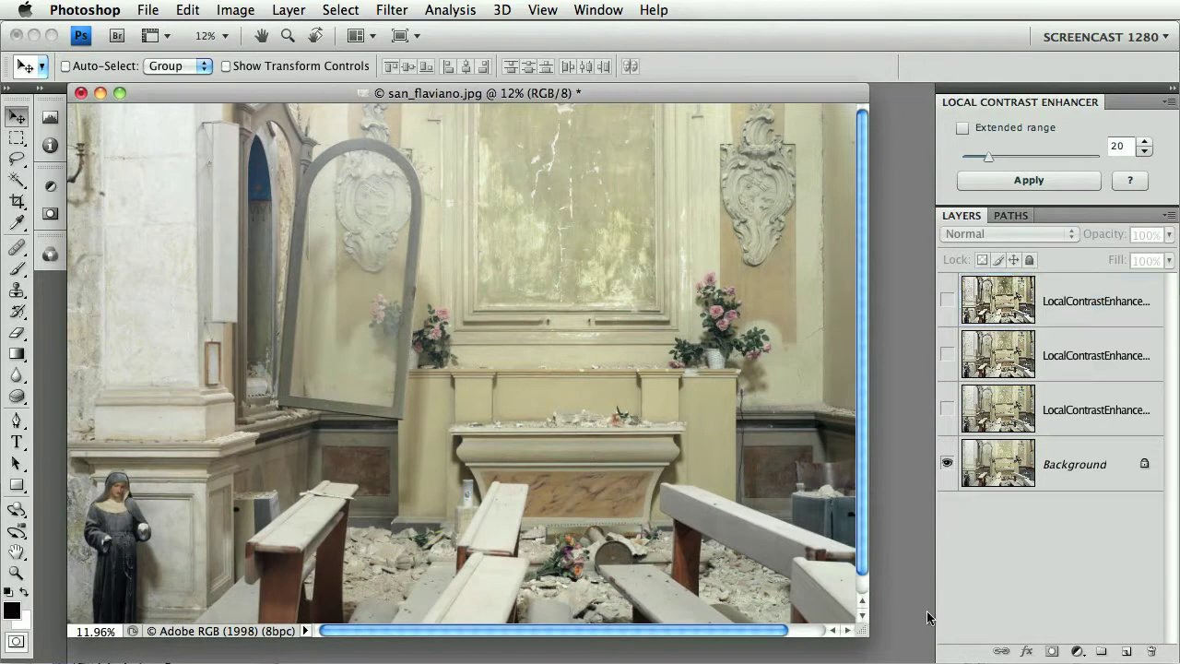
{"action": "left_click_drag", "start_coordinate": [935, 614], "coordinate": [896, 604]}
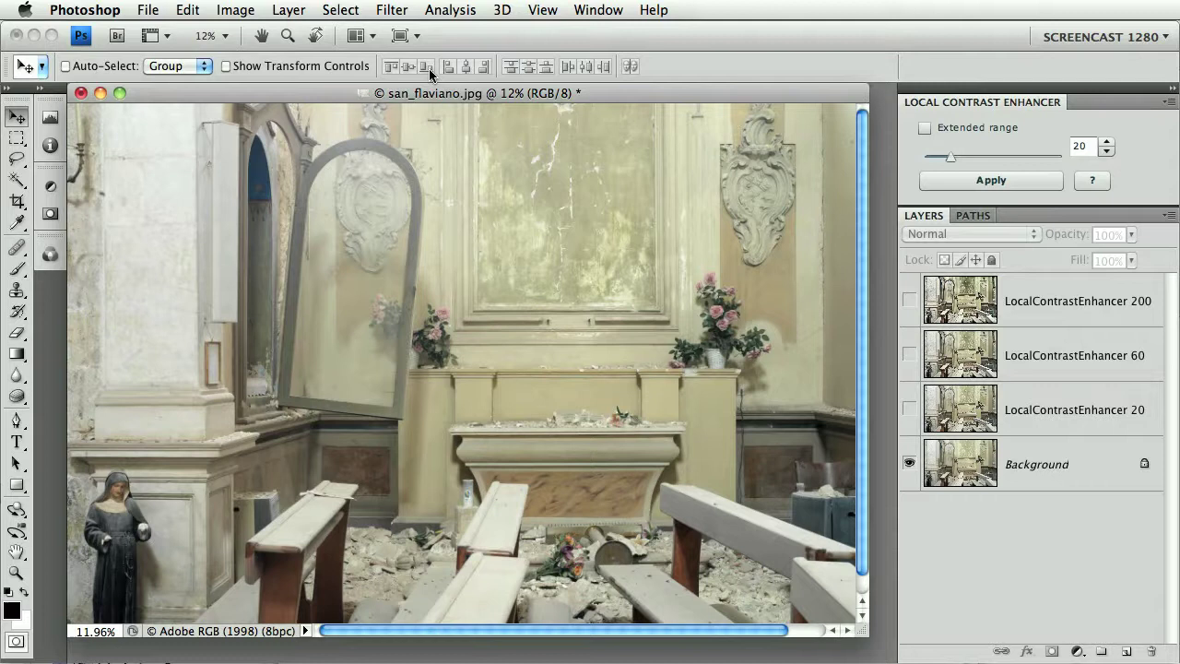
{"action": "left_click", "coordinate": [357, 36]}
{"action": "left_click", "coordinate": [360, 66]}
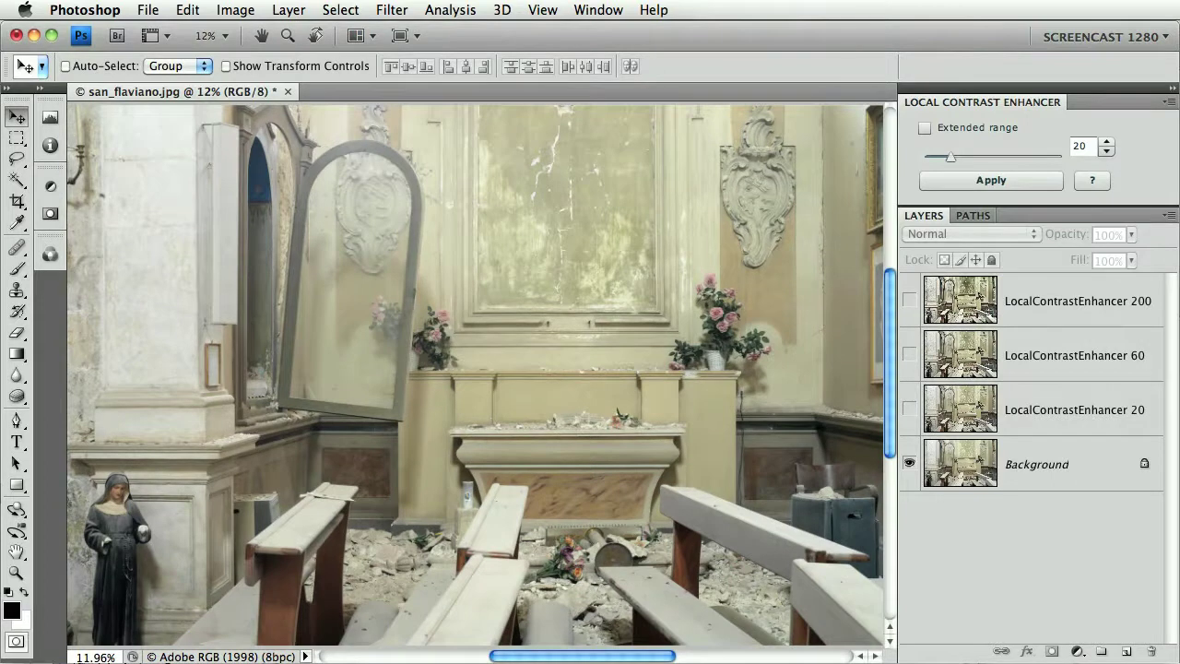
Fit the image, preview the 20 and 60 layers in turn, and leave only 200 visible.
{"action": "key", "text": "super+0"}
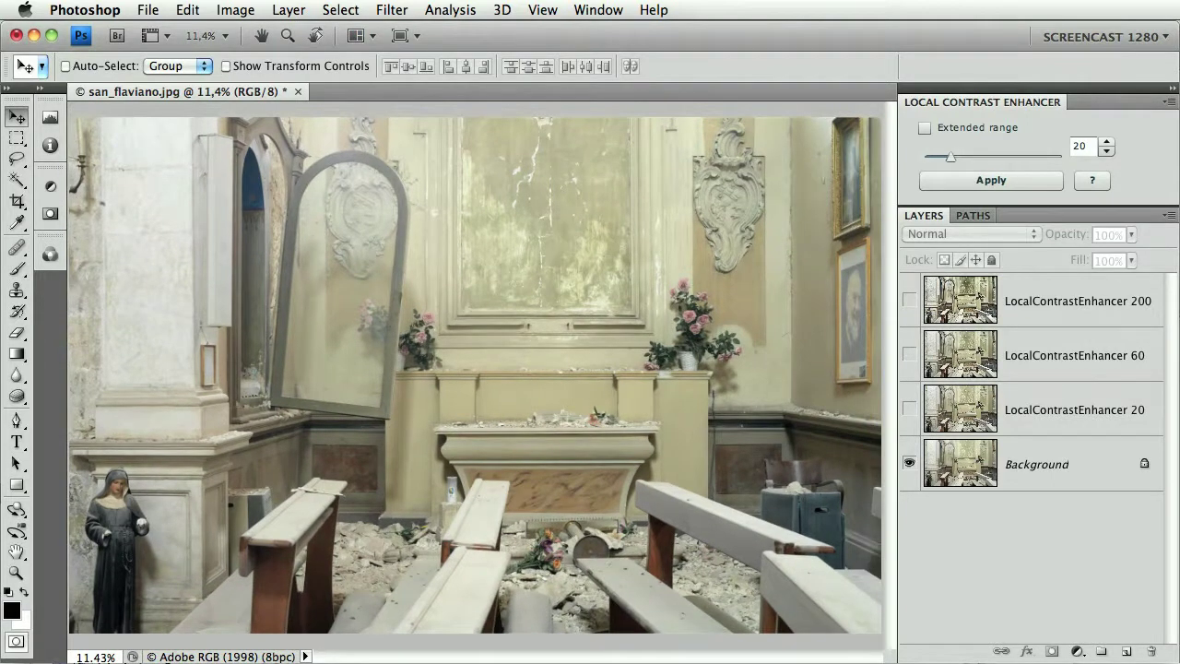
{"action": "left_click", "coordinate": [908, 411]}
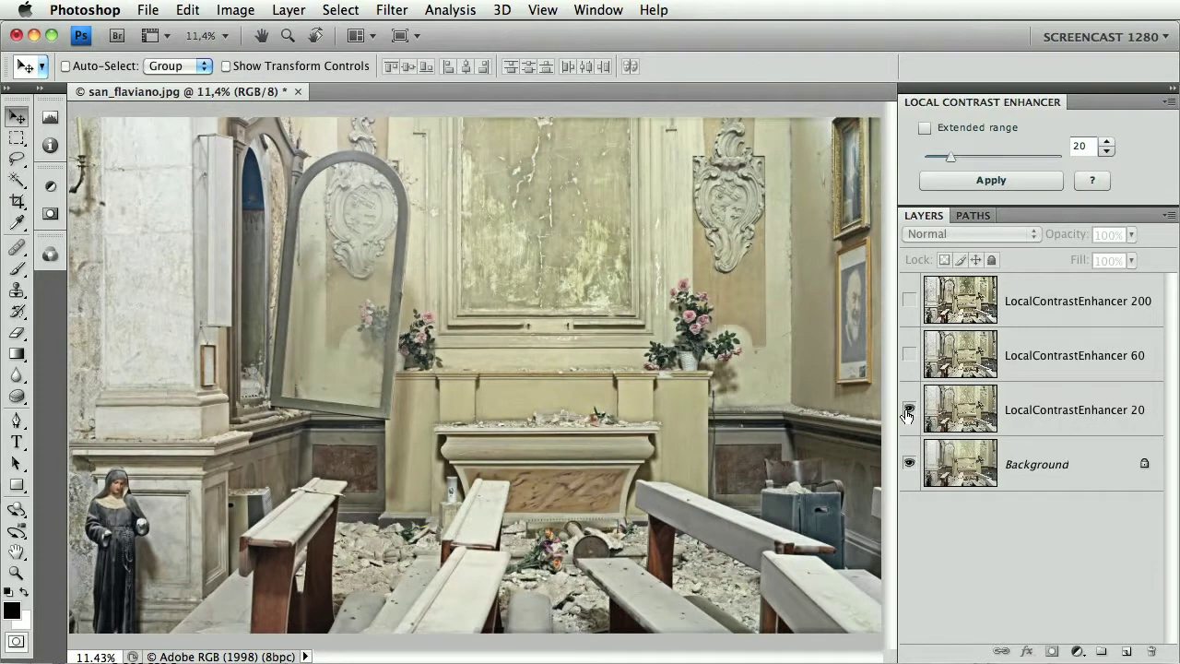
{"action": "left_click", "coordinate": [908, 411]}
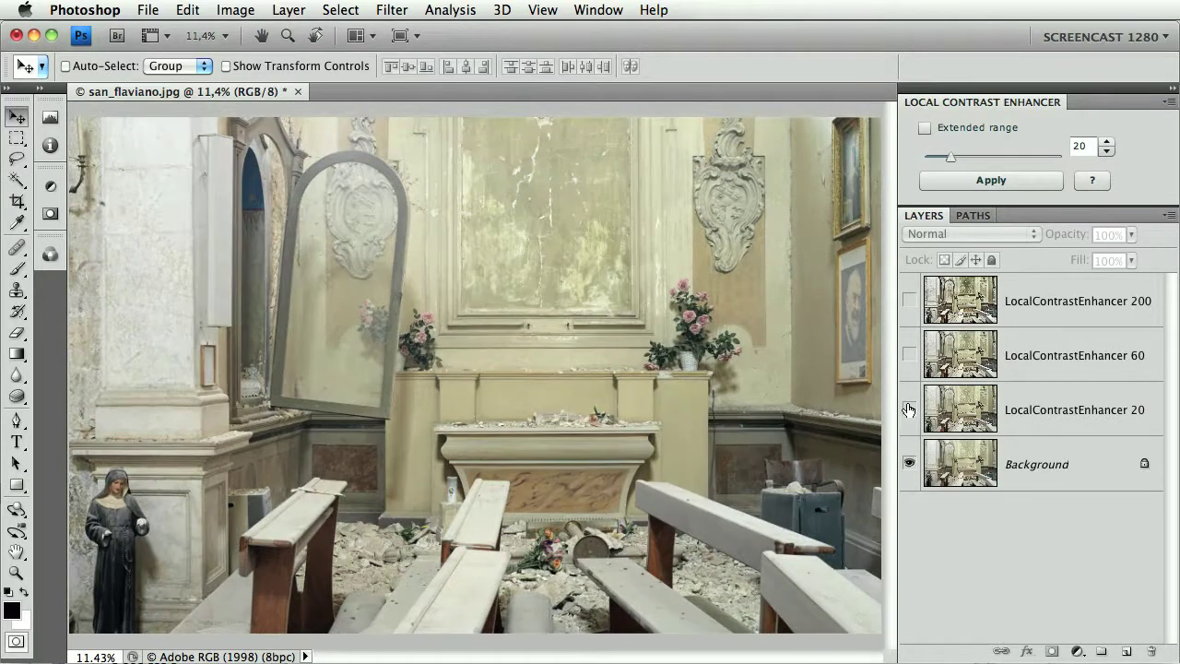
{"action": "left_click", "coordinate": [909, 358]}
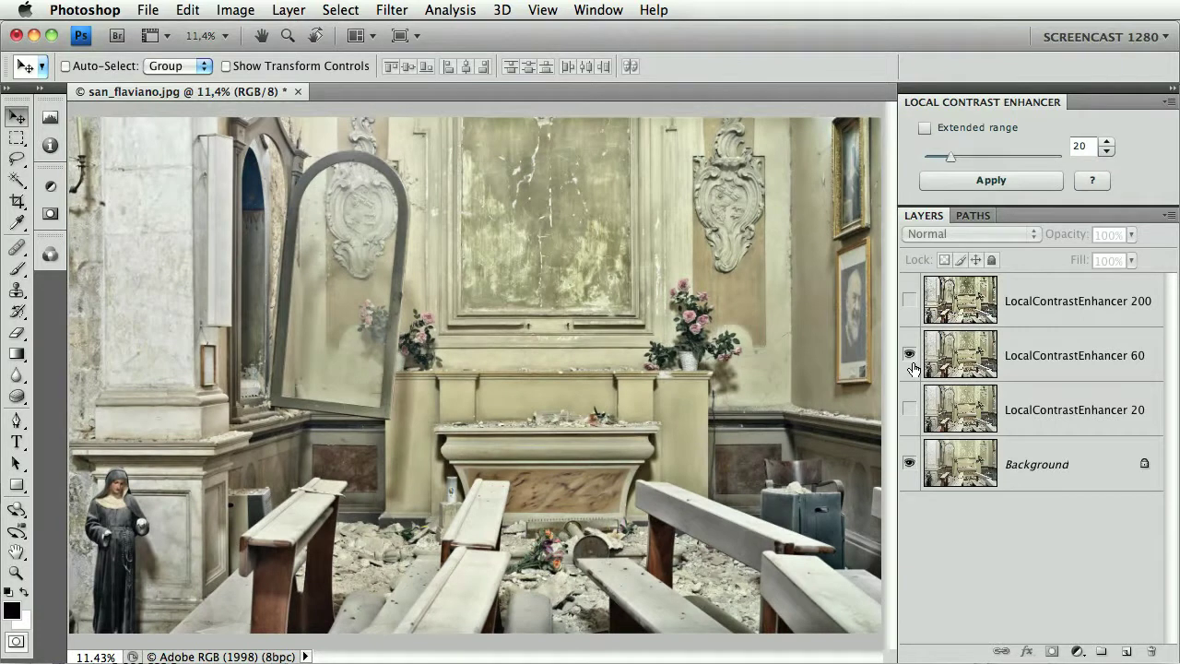
{"action": "left_click", "coordinate": [911, 357]}
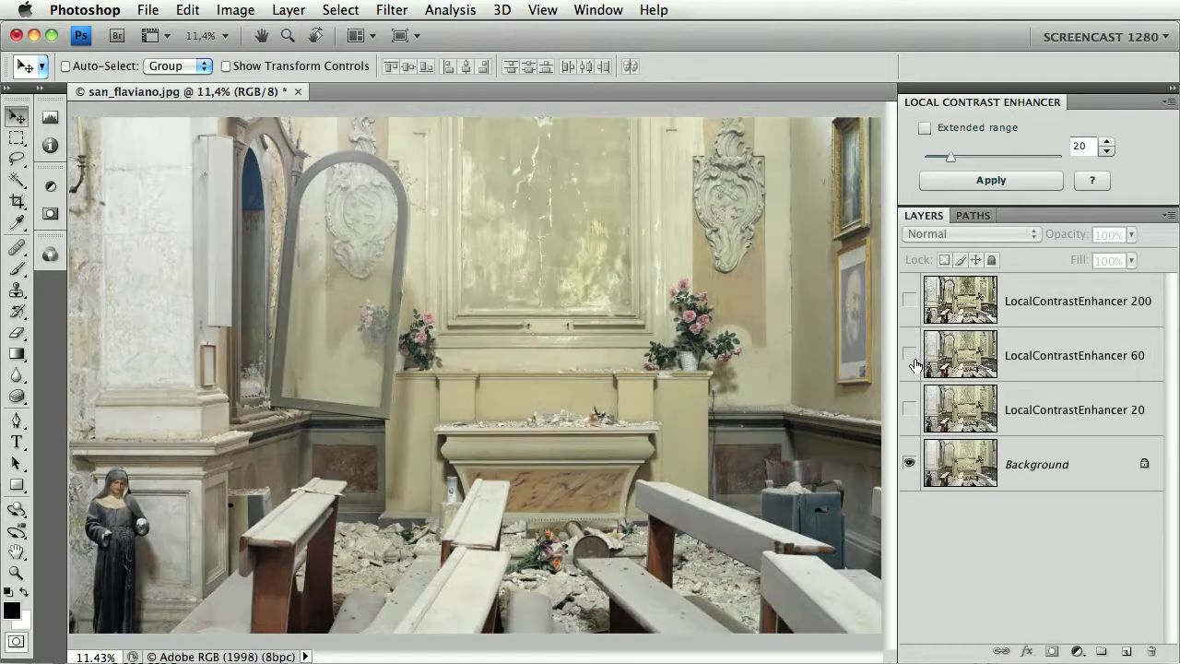
{"action": "left_click", "coordinate": [909, 302]}
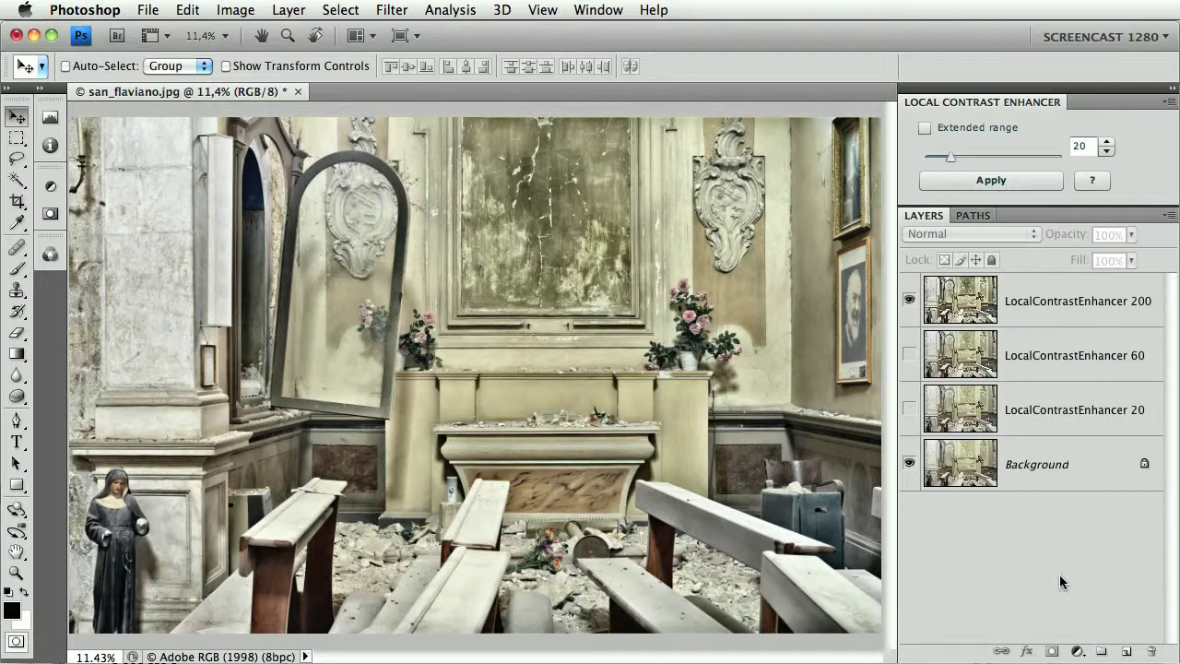
Set LocalContrastEnhancer 200 to 60% opacity and compare the roses at 100% zoom.
{"action": "left_click", "coordinate": [1044, 293]}
{"action": "left_click_drag", "start_coordinate": [1074, 244], "coordinate": [1034, 236]}
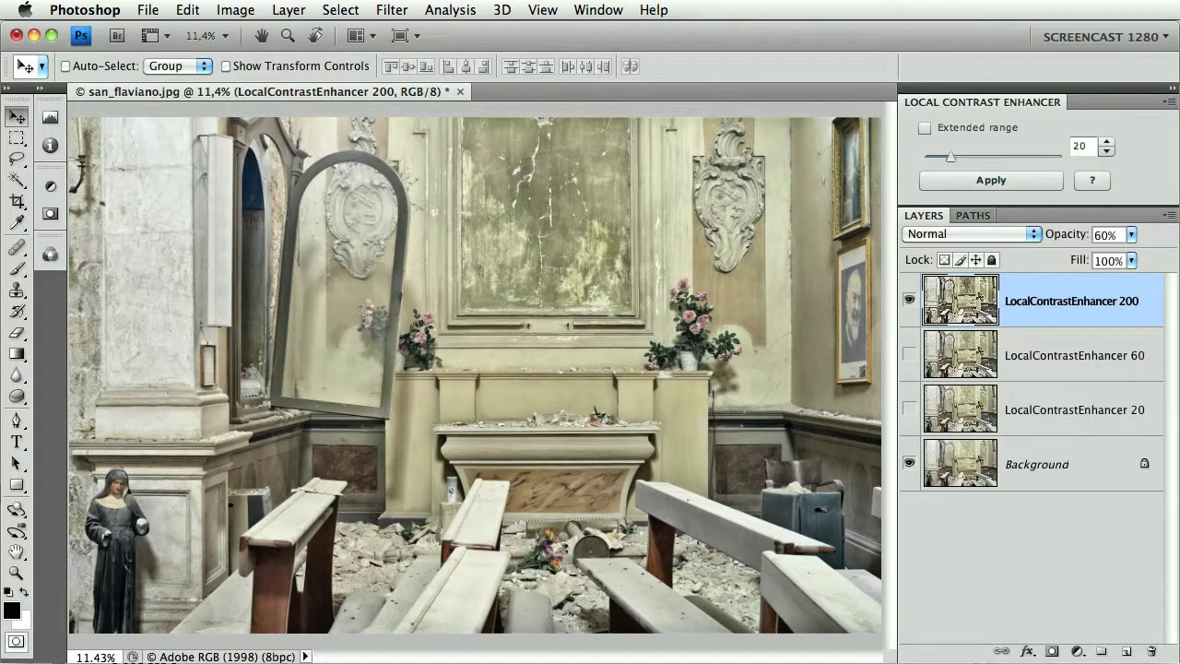
{"action": "key", "text": "super+alt+0"}
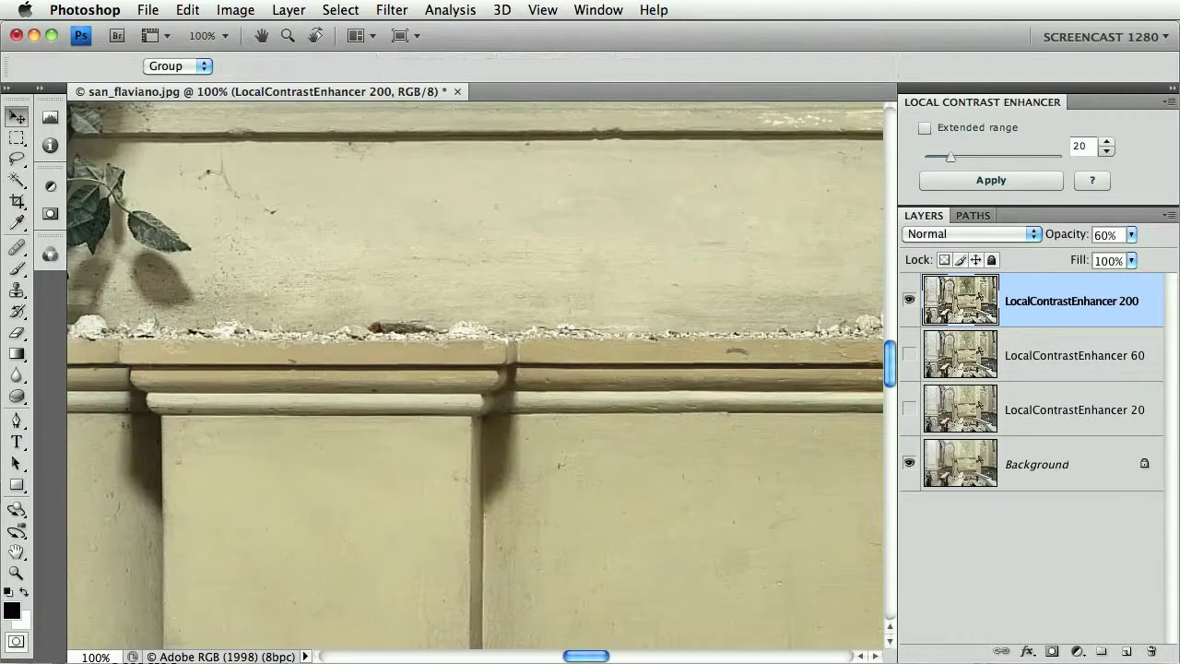
{"action": "left_click_drag", "start_coordinate": [512, 420], "coordinate": [618, 405]}
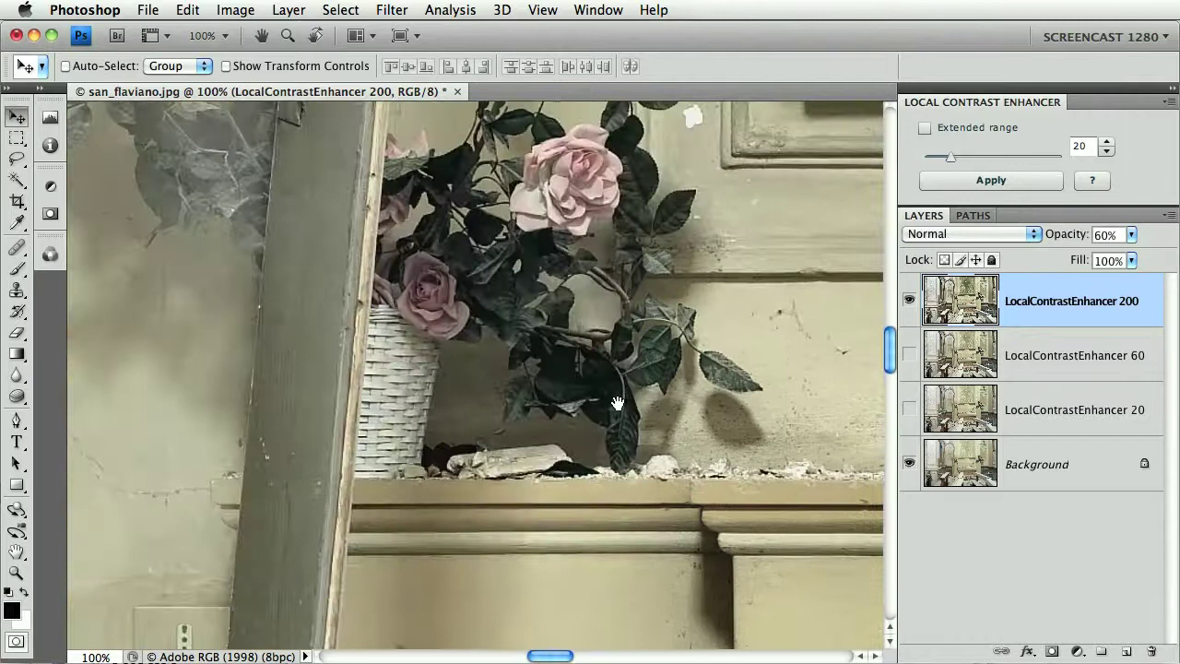
{"action": "left_click_drag", "start_coordinate": [544, 322], "coordinate": [701, 526]}
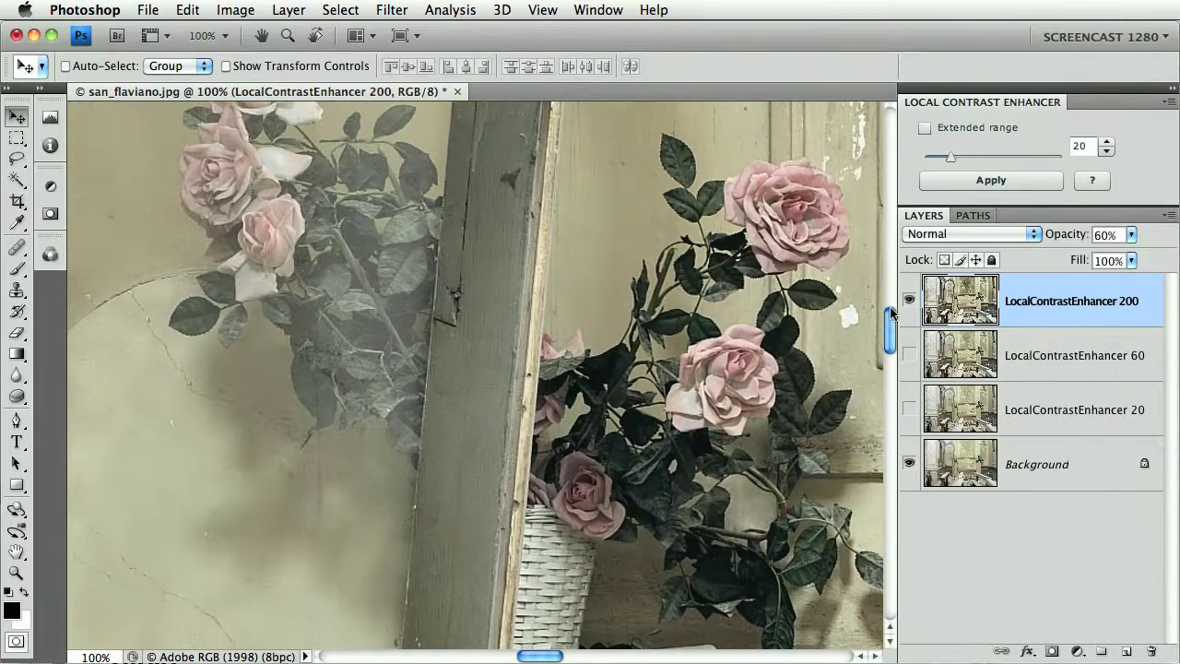
{"action": "left_click", "coordinate": [910, 300]}
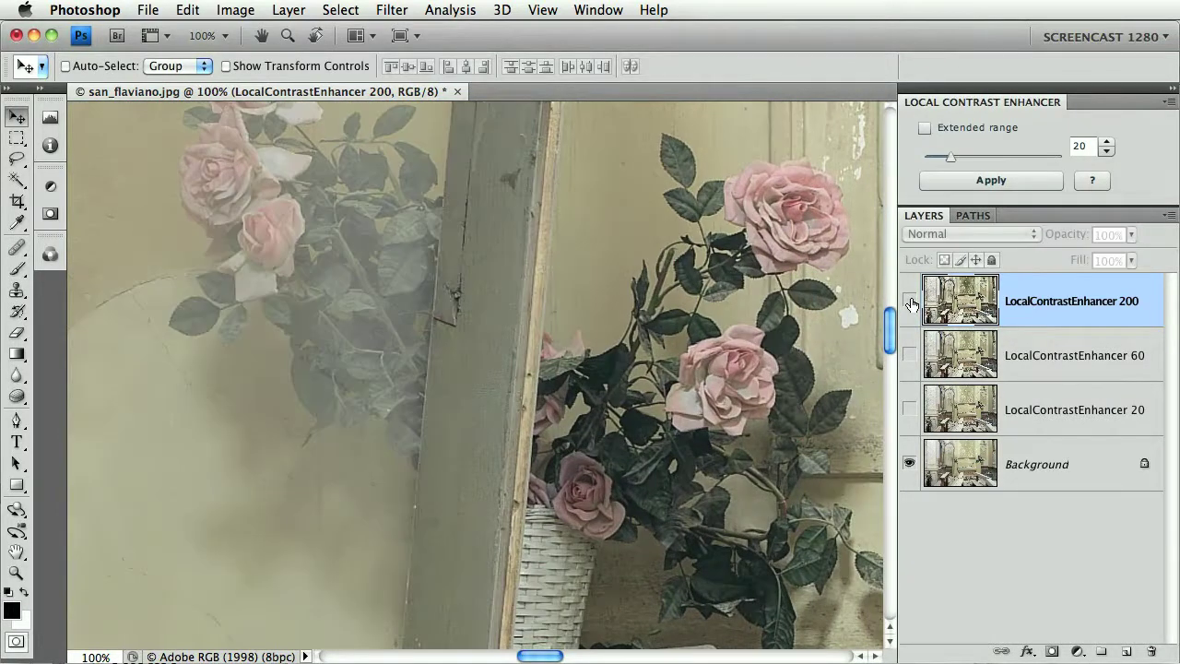
{"action": "left_click", "coordinate": [910, 302]}
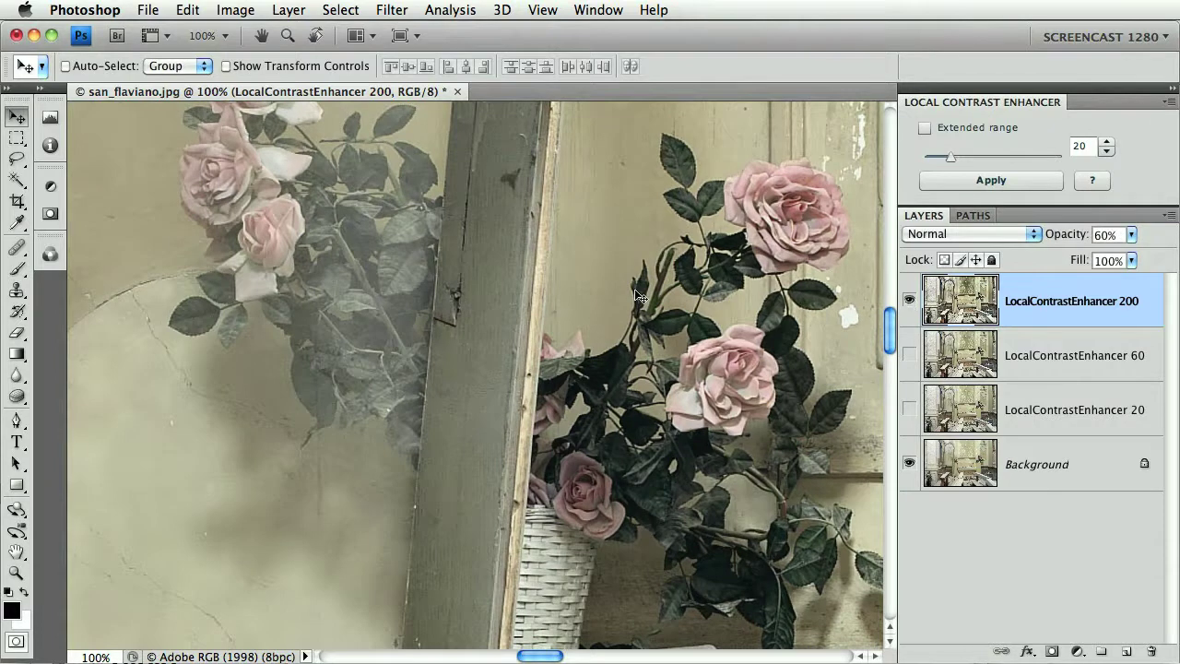
Pan to the stone column and lace and compare them with the layer off and on.
{"action": "left_click_drag", "start_coordinate": [190, 544], "coordinate": [608, 190]}
{"action": "left_click_drag", "start_coordinate": [387, 452], "coordinate": [835, 179]}
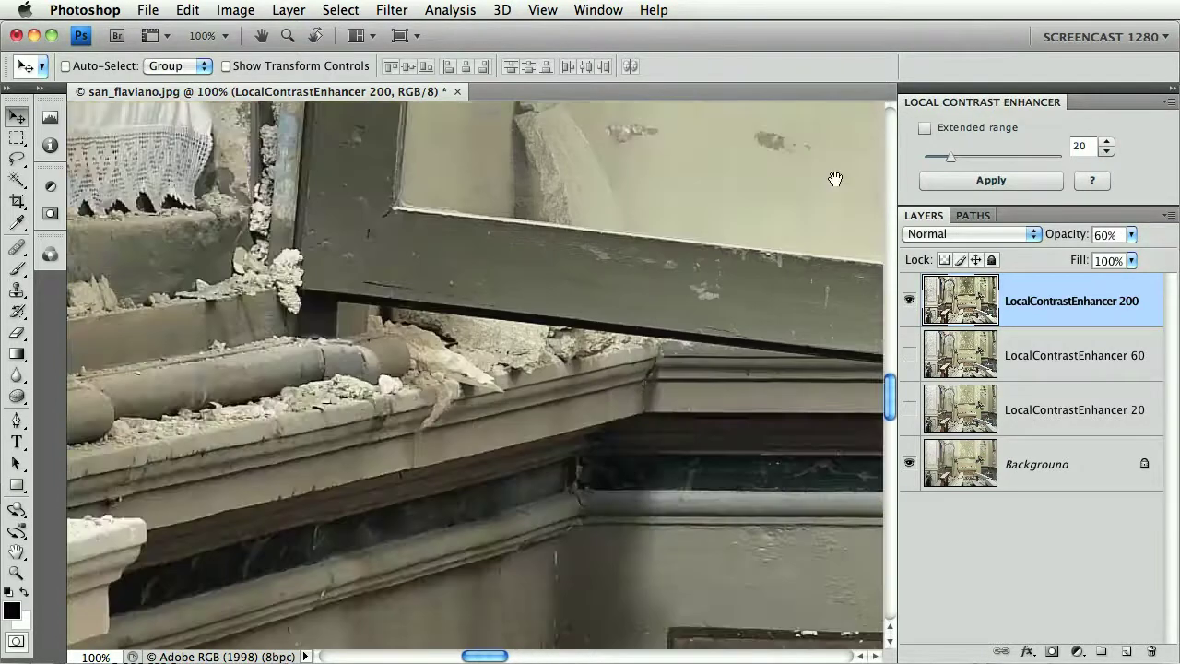
{"action": "left_click_drag", "start_coordinate": [521, 430], "coordinate": [939, 347]}
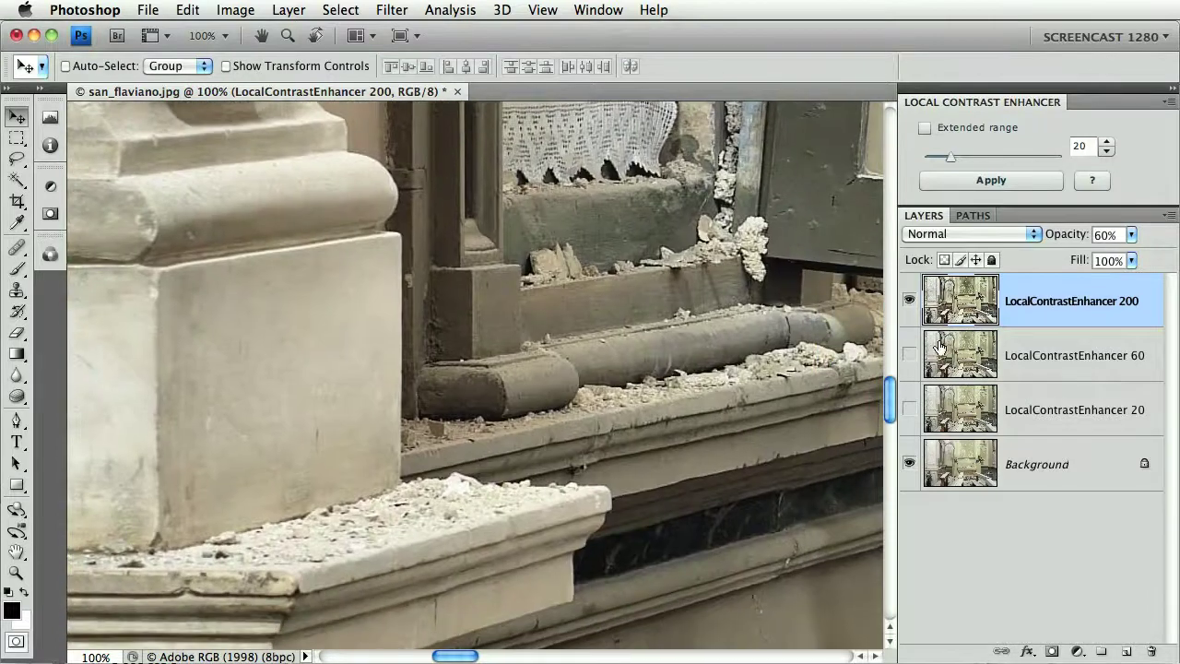
{"action": "left_click", "coordinate": [912, 303]}
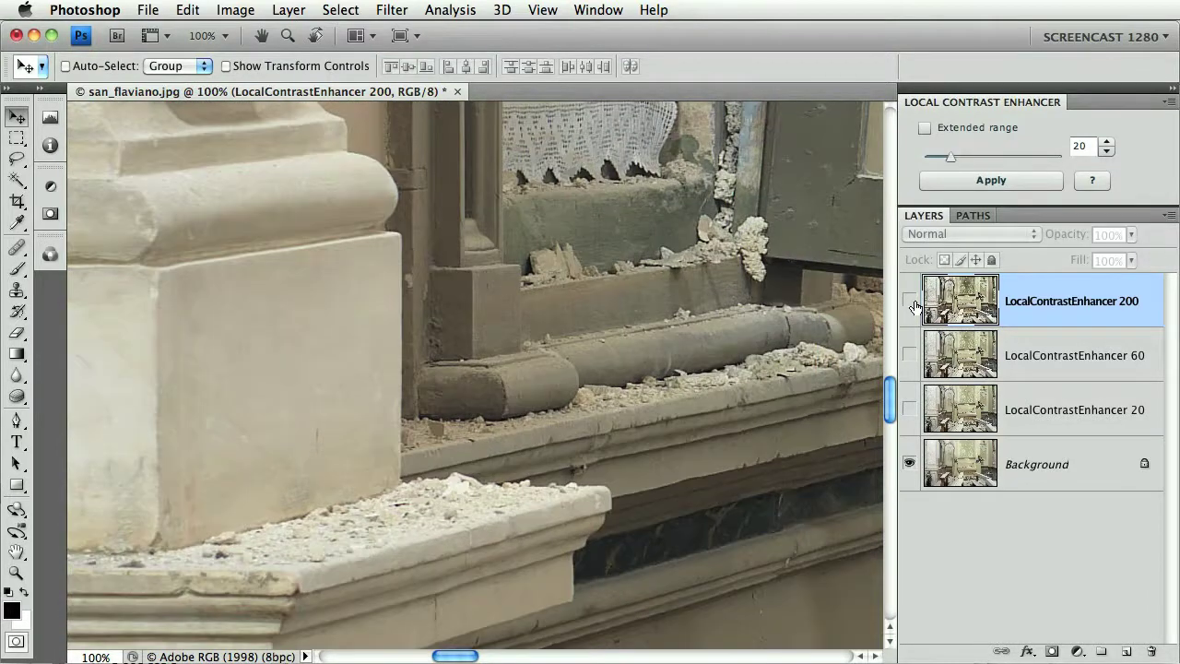
{"action": "left_click", "coordinate": [911, 303]}
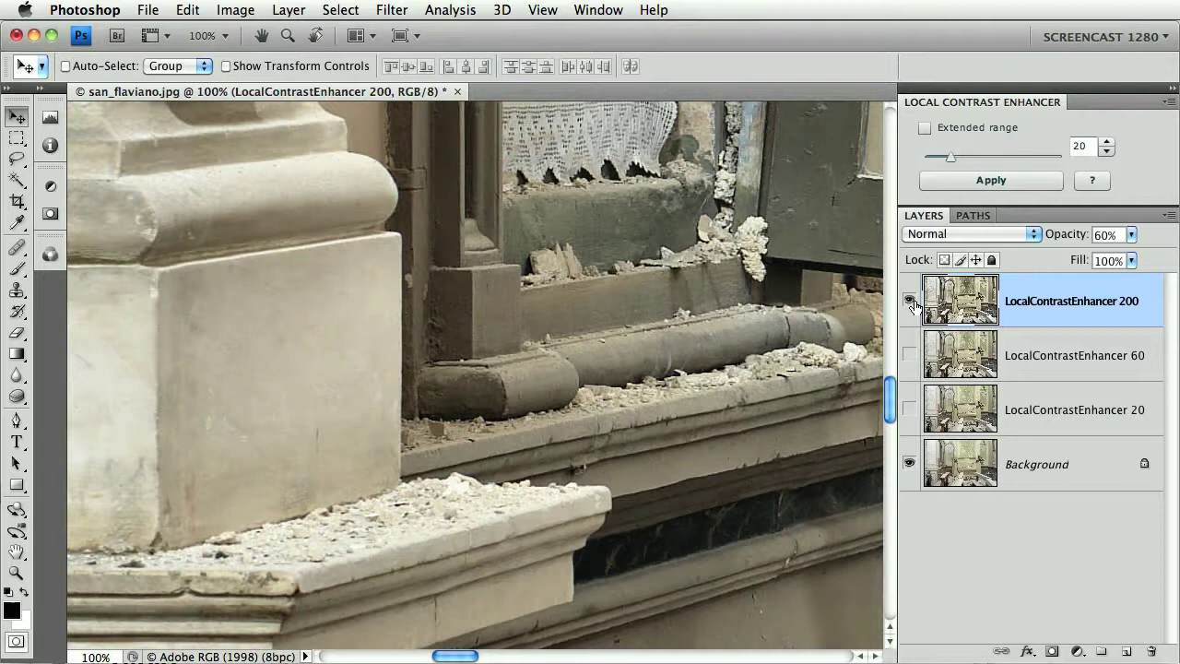
Compare the nun statue and the rubble with the enhancement layer toggled off and on.
{"action": "left_click_drag", "start_coordinate": [237, 467], "coordinate": [357, 385]}
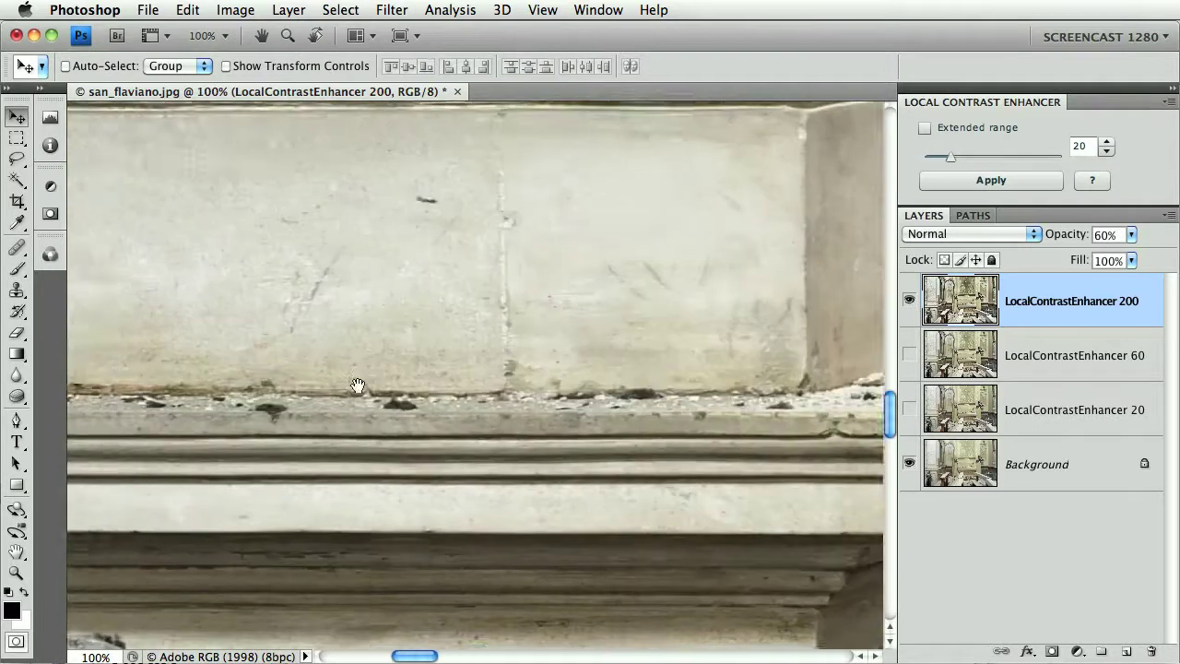
{"action": "left_click_drag", "start_coordinate": [392, 484], "coordinate": [586, 209]}
{"action": "left_click_drag", "start_coordinate": [519, 389], "coordinate": [379, 357]}
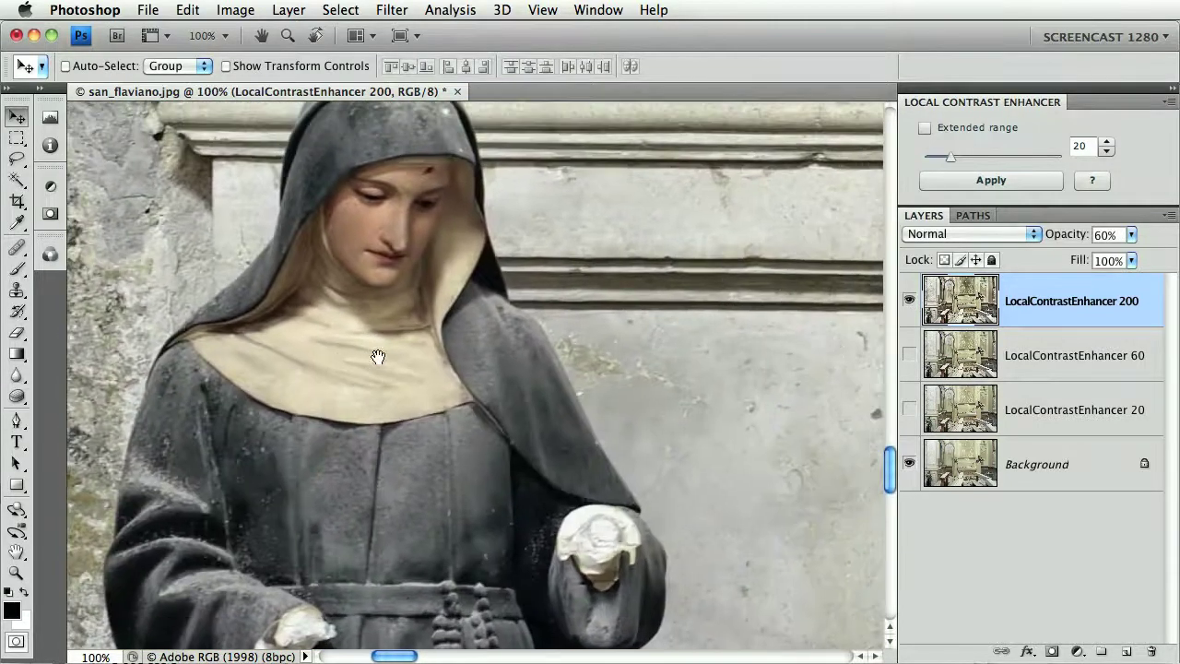
{"action": "left_click", "coordinate": [907, 302]}
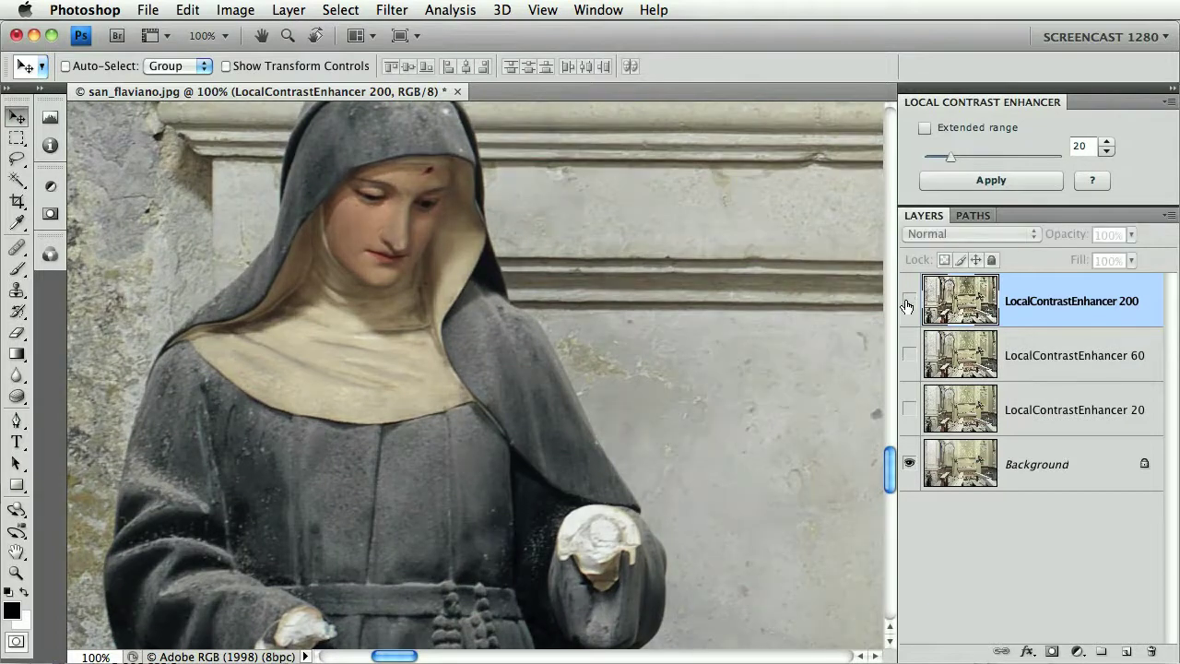
{"action": "left_click", "coordinate": [908, 303]}
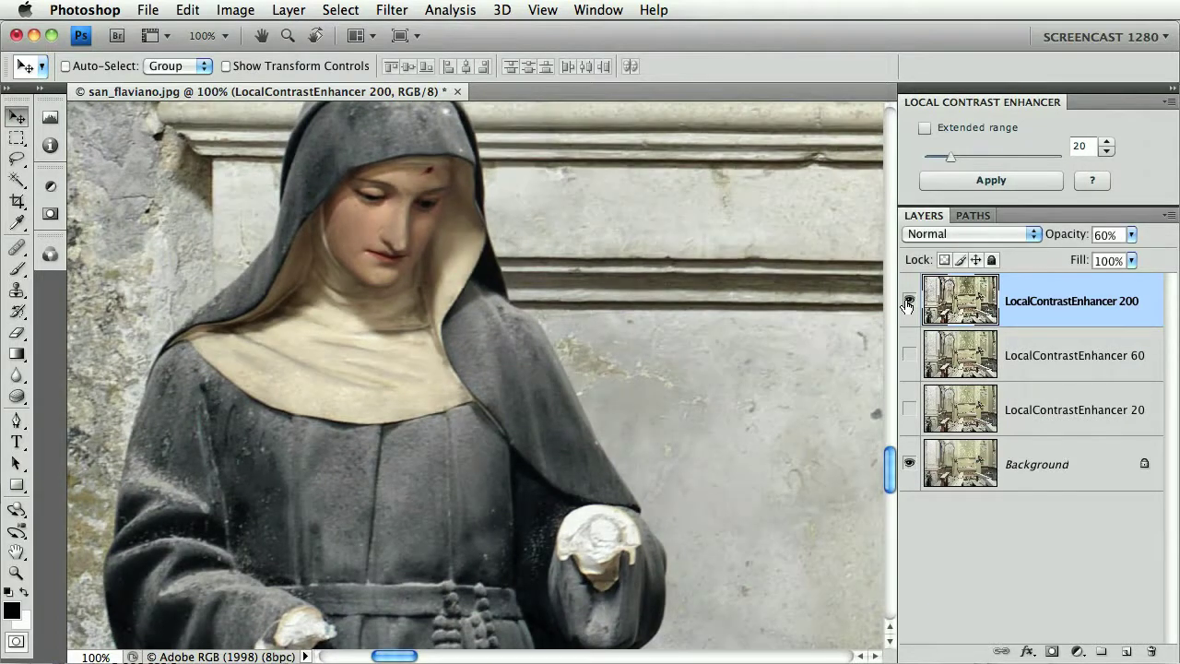
{"action": "left_click_drag", "start_coordinate": [745, 416], "coordinate": [768, 367]}
{"action": "left_click", "coordinate": [911, 302]}
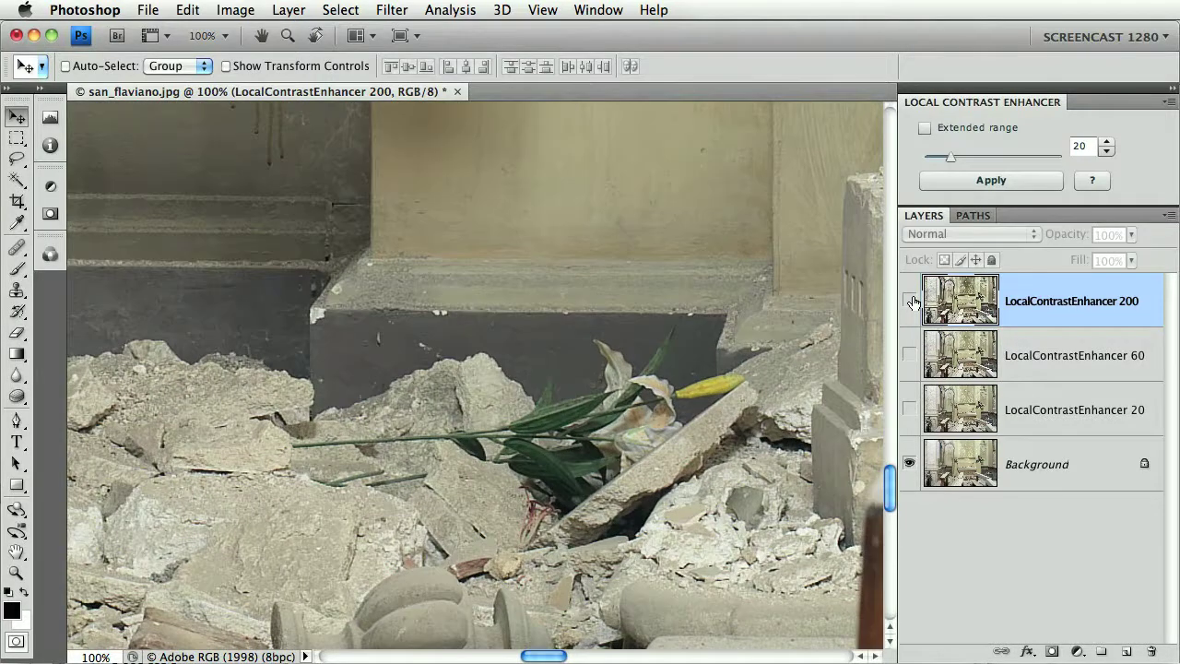
{"action": "left_click", "coordinate": [911, 302]}
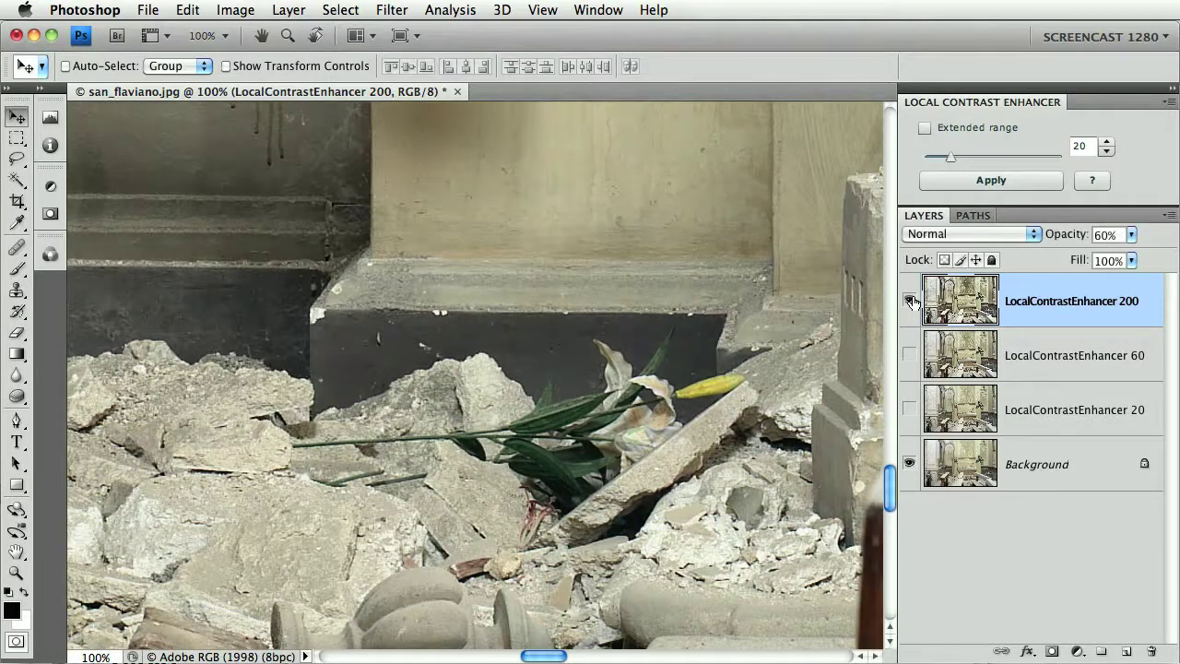
{"action": "key", "text": "super+0"}
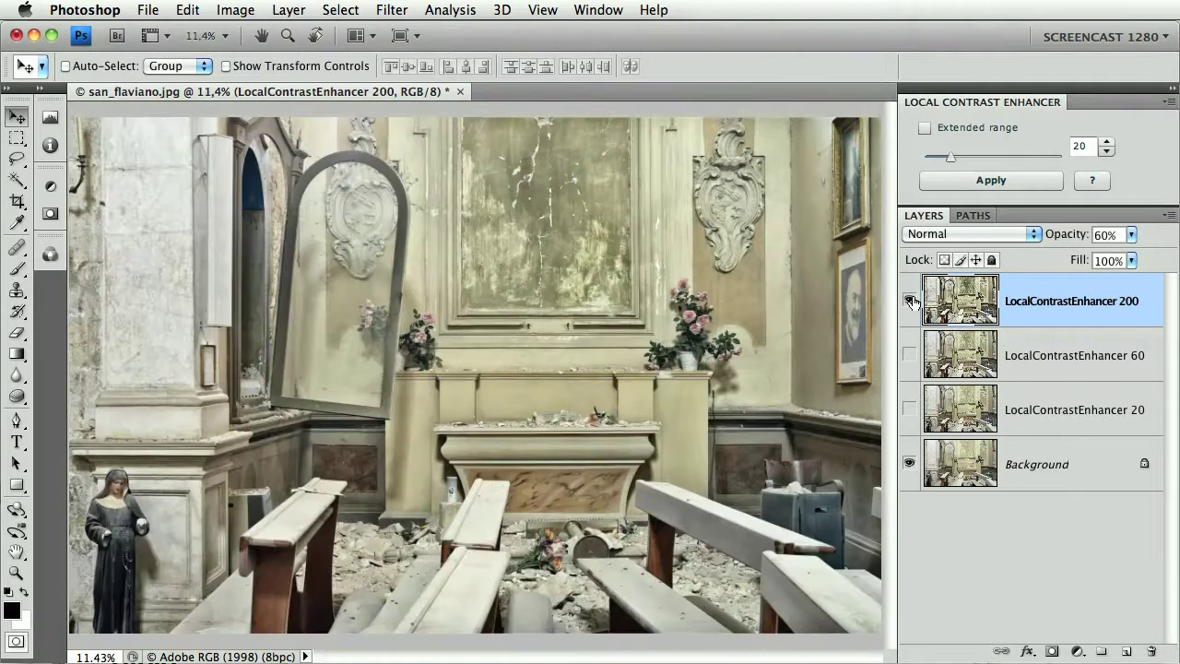